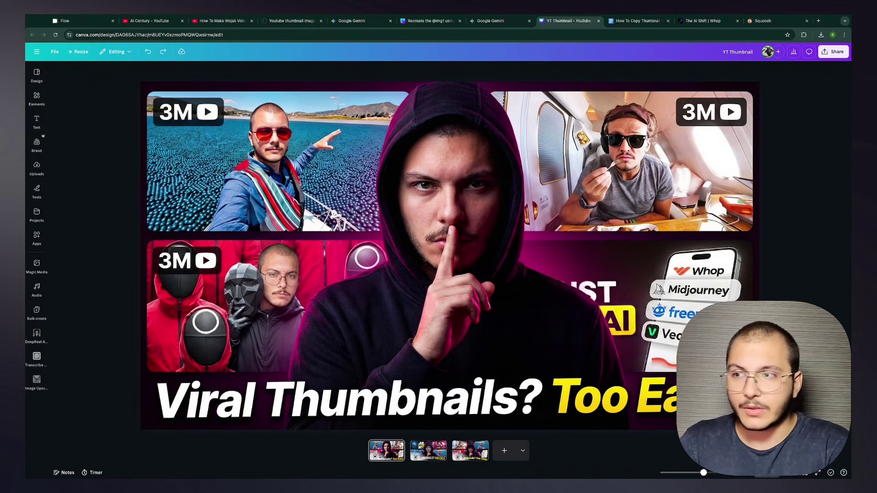
View Canva design pages 2 and 3, then select the Wojak video's URL and go to the thumbnail grabber
click(428, 450)
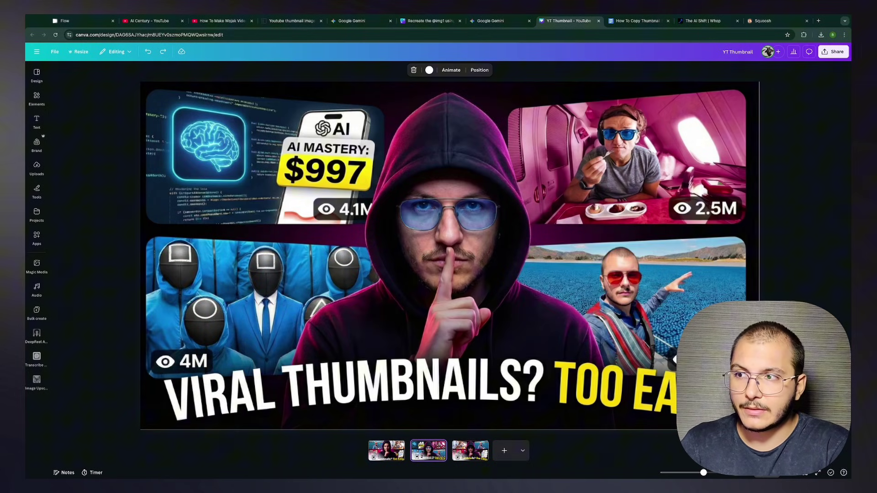
click(470, 450)
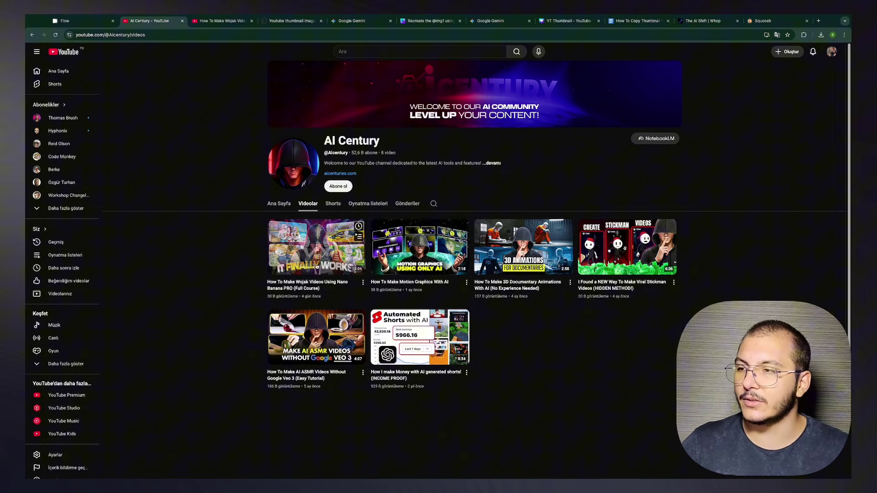
click(220, 21)
click(208, 35)
key(ctrl+c)
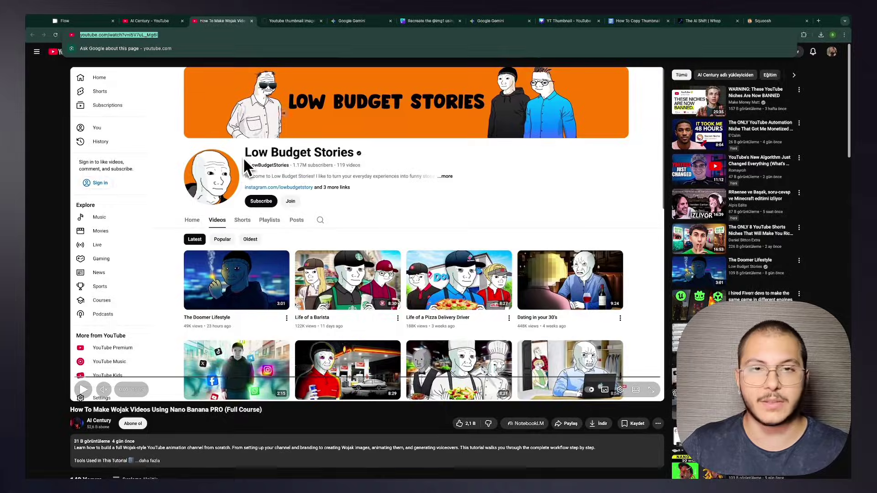
click(292, 21)
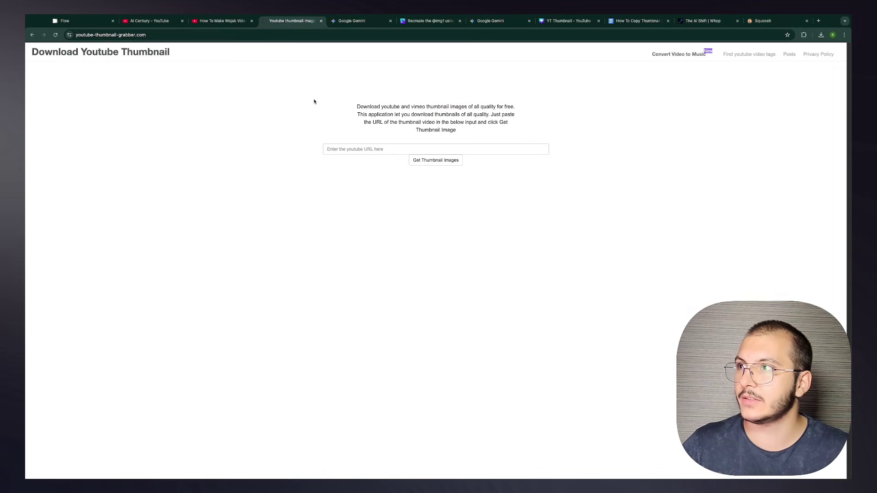
Paste the Wojak video link into YouTube Thumbnail Grabber and download its HD 1280x720 thumbnail
click(362, 148)
key(ctrl+v)
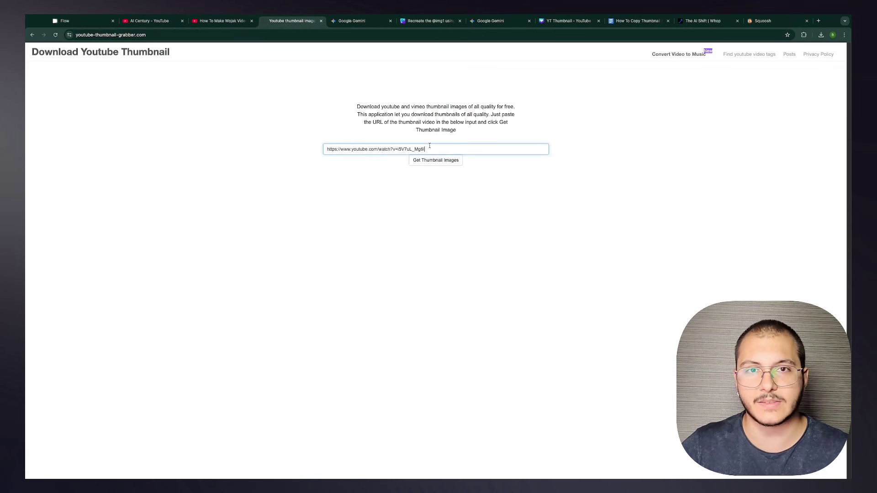
click(434, 162)
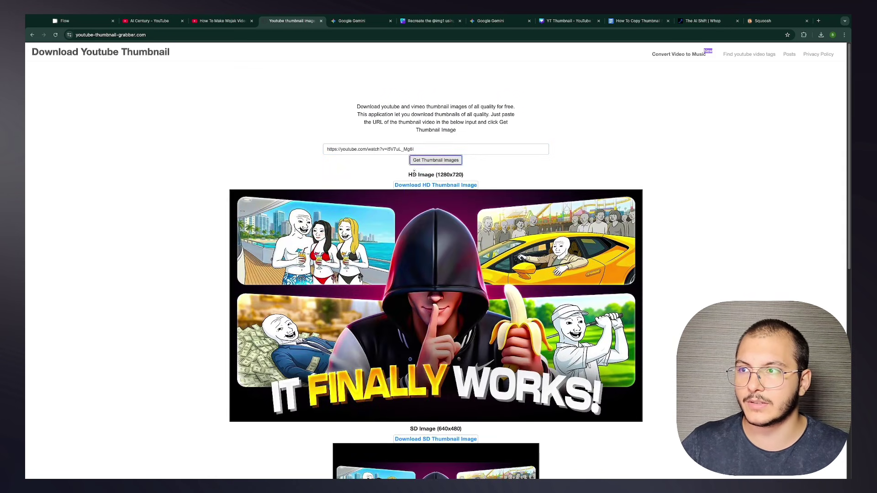
drag(478, 180, 418, 179)
click(418, 187)
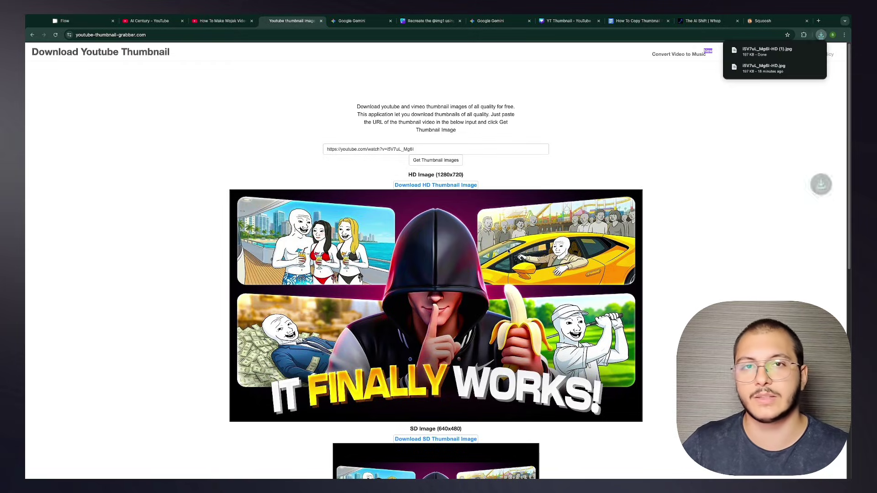
key(ctrl+Tab)
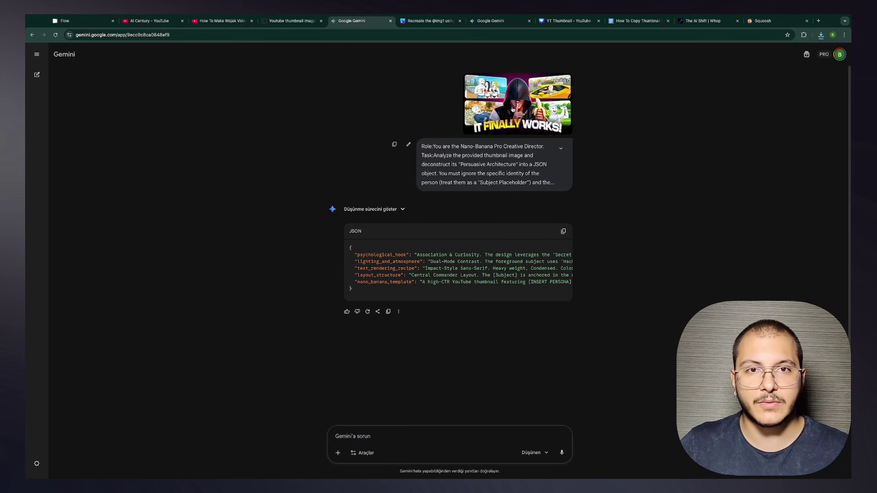
Highlight the full style-extraction prompt and scroll through Gemini's JSON reply
drag(421, 145, 516, 274)
scroll(516, 274, down, 3)
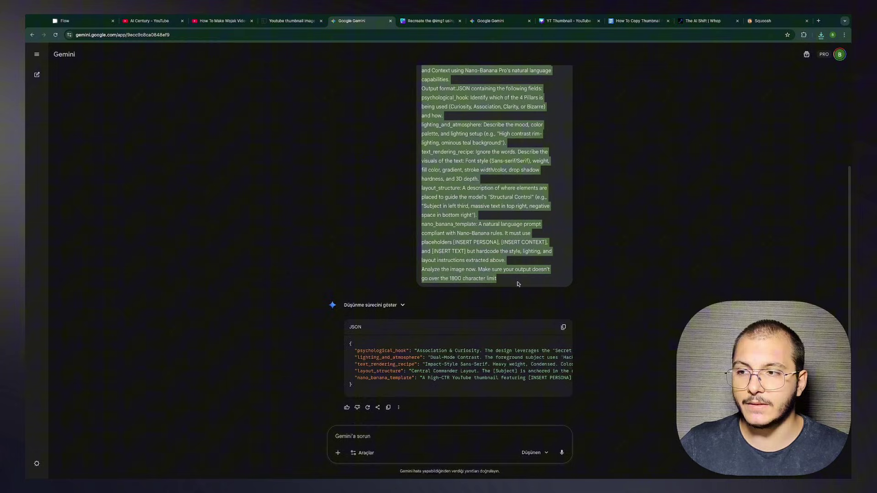
scroll(510, 258, up, 3)
click(511, 254)
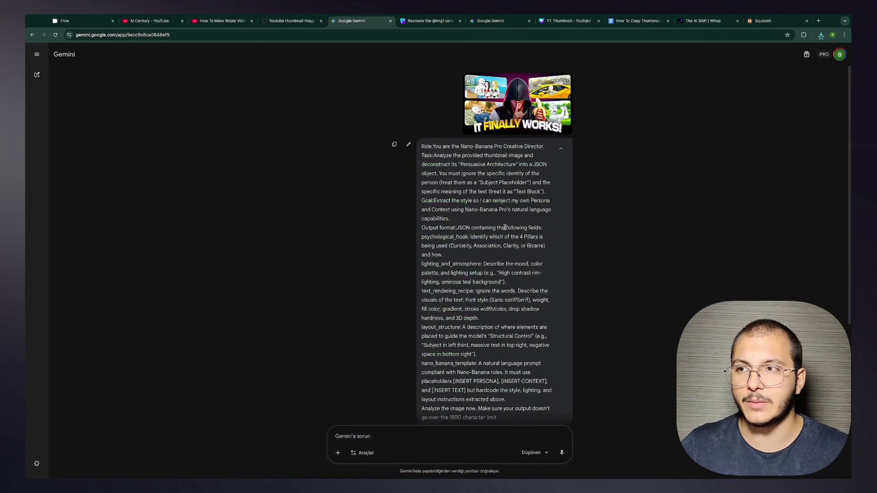
Collapse the prompt to a preview, then go to AI Century's YouTube Videos page
click(561, 148)
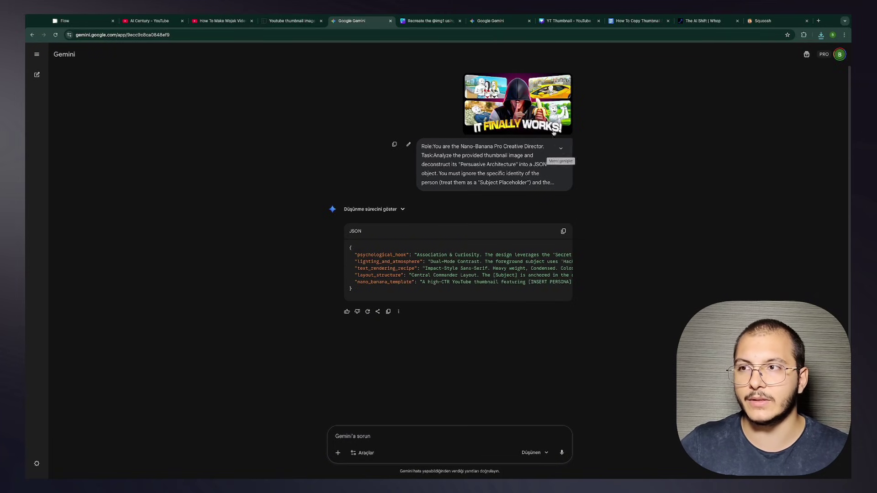
click(560, 149)
click(560, 149)
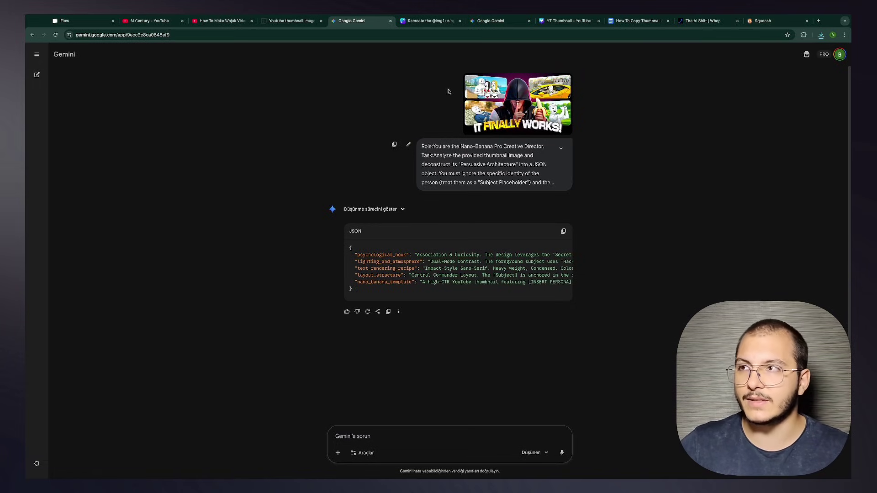
click(221, 21)
click(153, 21)
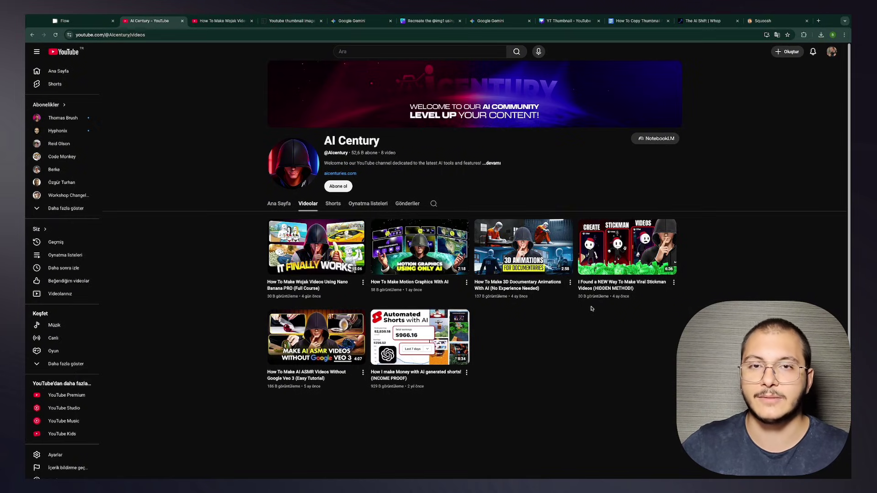
Go back to the Gemini chat holding the JSON thumbnail analysis
click(374, 22)
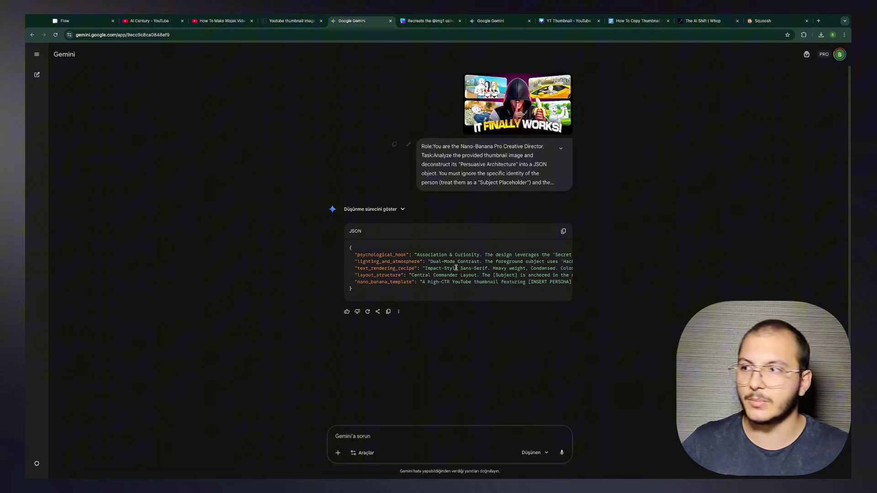
drag(349, 248, 357, 291)
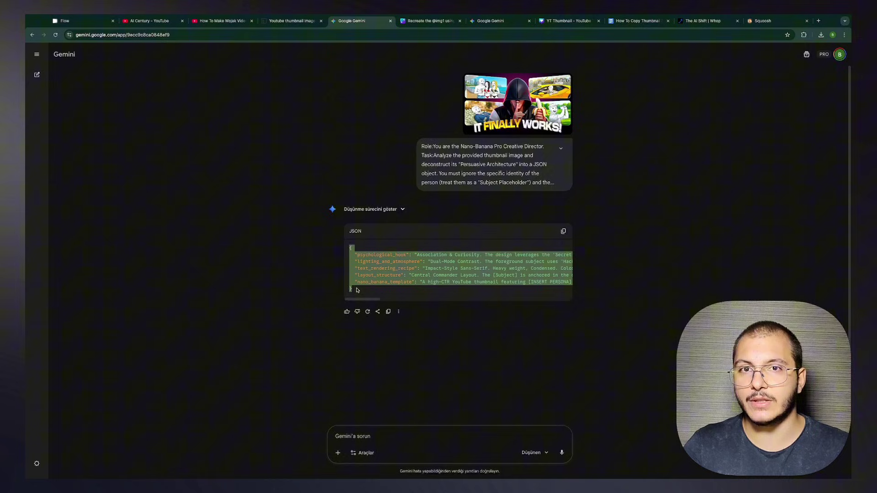
click(358, 290)
drag(355, 255, 402, 253)
triple_click(404, 254)
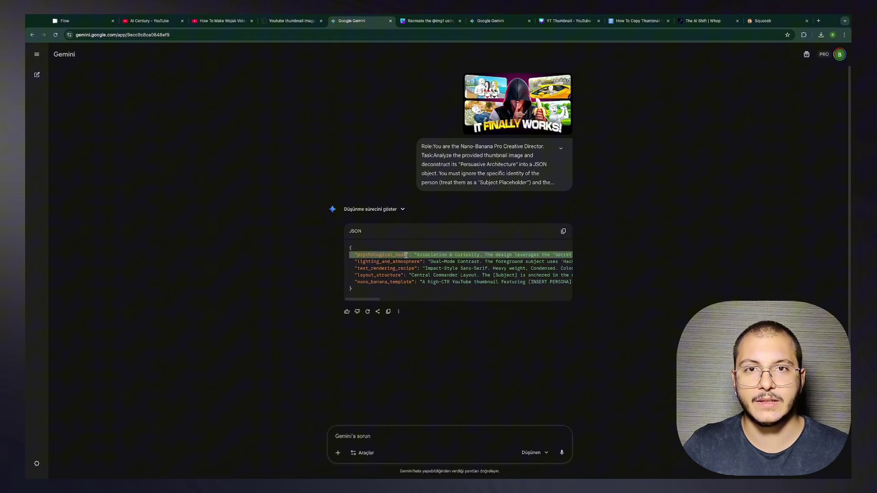
triple_click(396, 262)
click(386, 264)
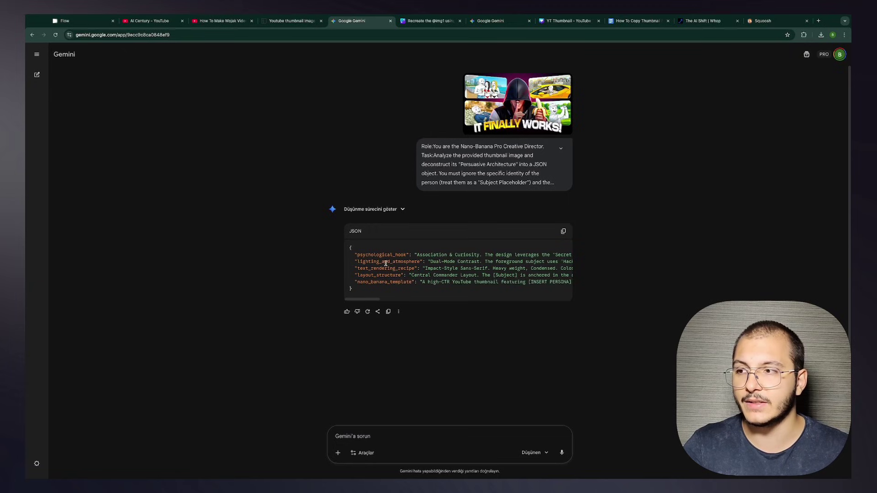
drag(355, 256, 407, 255)
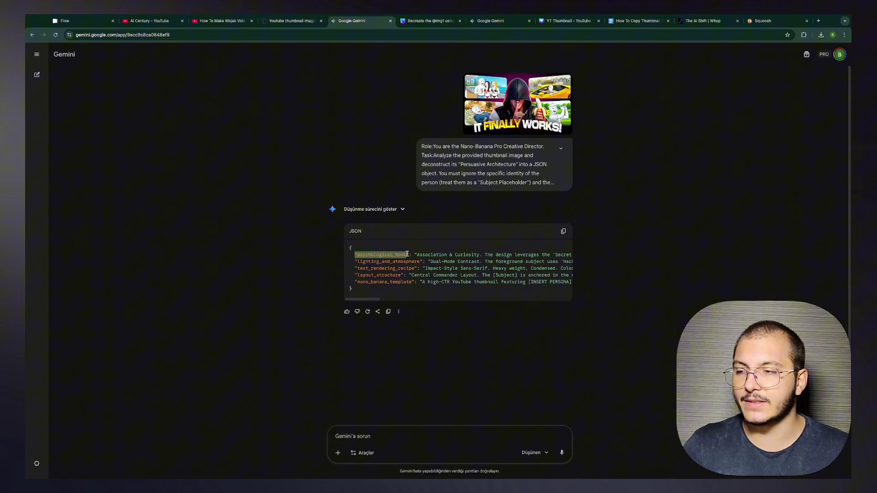
drag(355, 263, 411, 283)
click(411, 282)
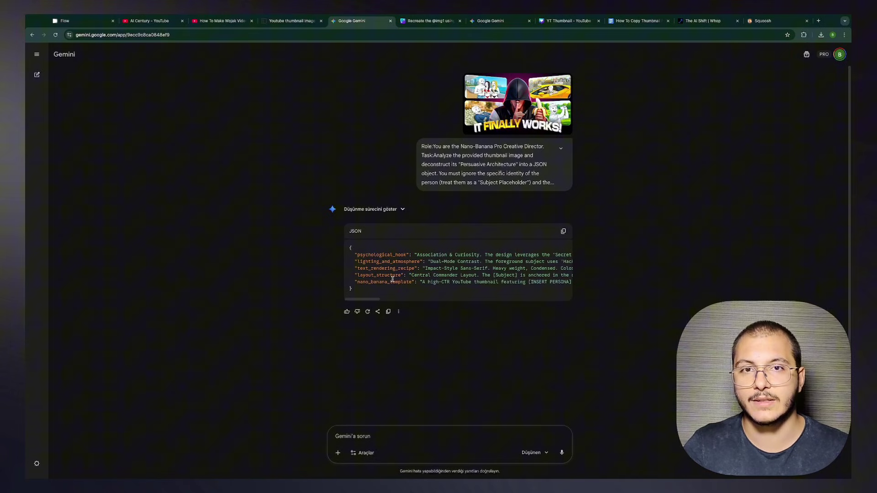
Look over the Canva recreate-prompt template and YT Thumbnail design, ending on the second Gemini chat
key(ctrl+Tab)
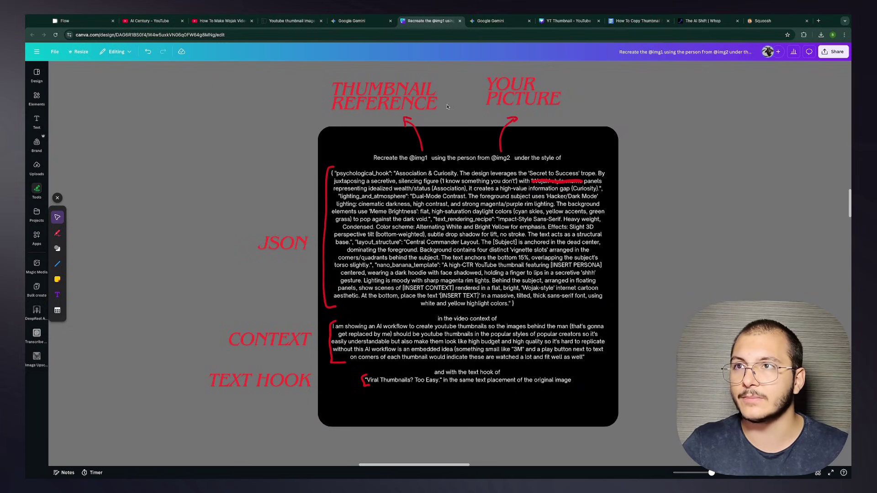
click(566, 21)
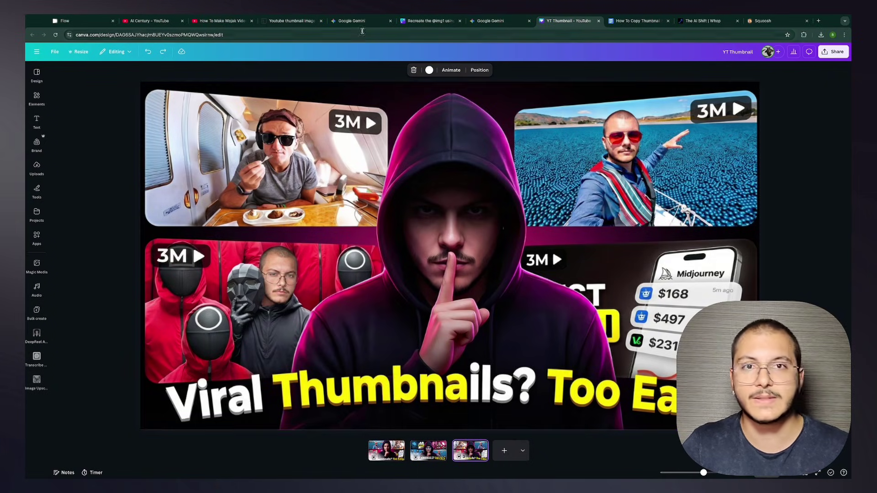
click(352, 21)
key(ctrl+Tab)
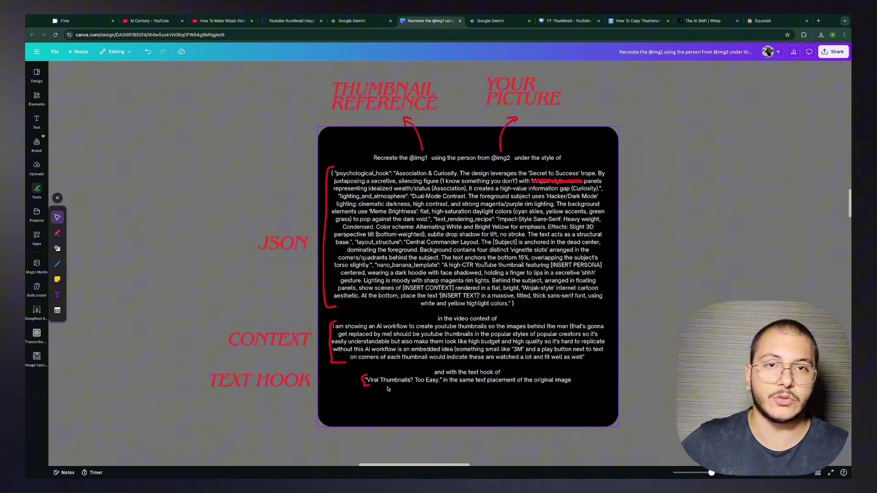
key(ctrl+Tab)
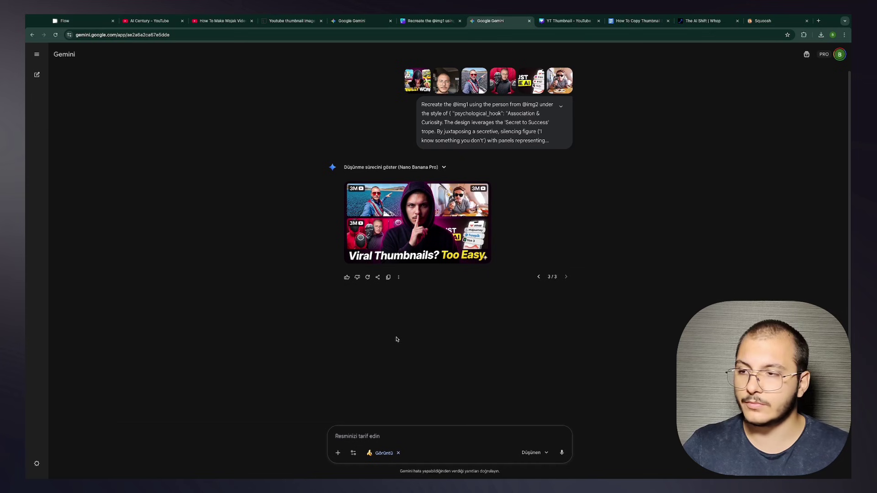
Keep the image tool and the '3 Pro ile Düşünen' model, then return to the Canva template
click(353, 452)
click(368, 445)
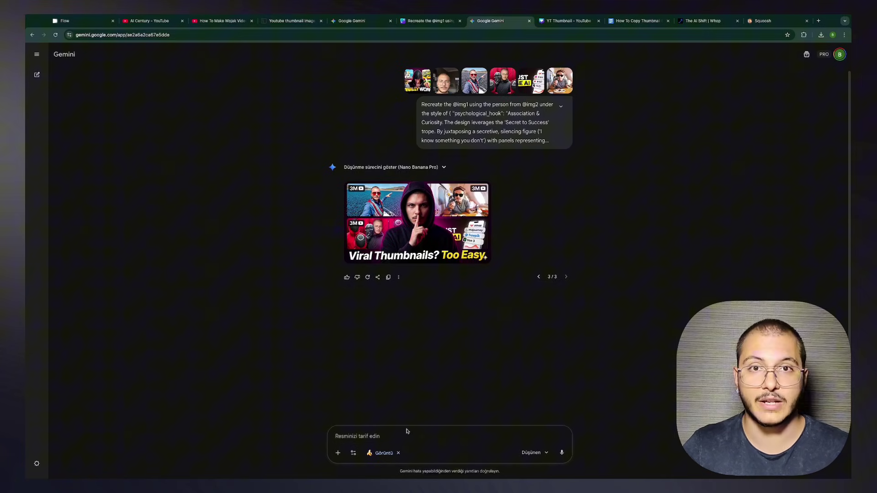
click(529, 453)
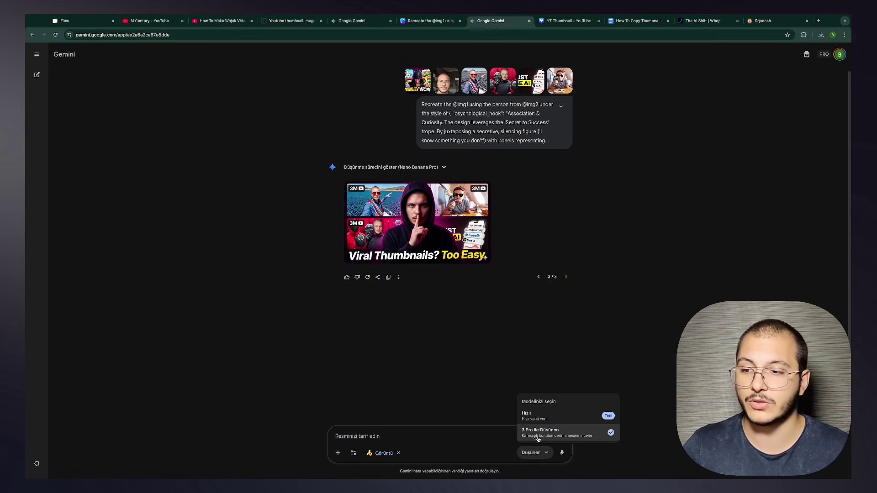
click(536, 438)
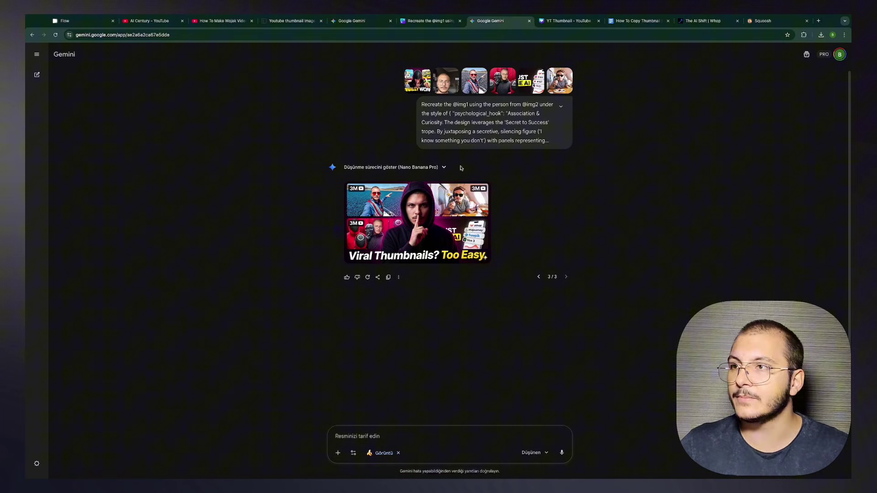
click(429, 21)
Select the THUMBNAIL REFERENCE and YOUR PICTURE labels in Canva, then return to Gemini
click(392, 97)
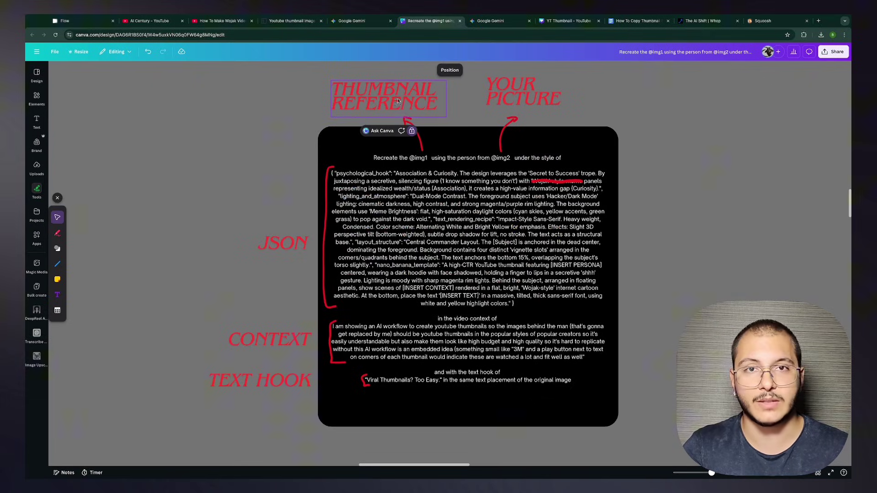
click(536, 90)
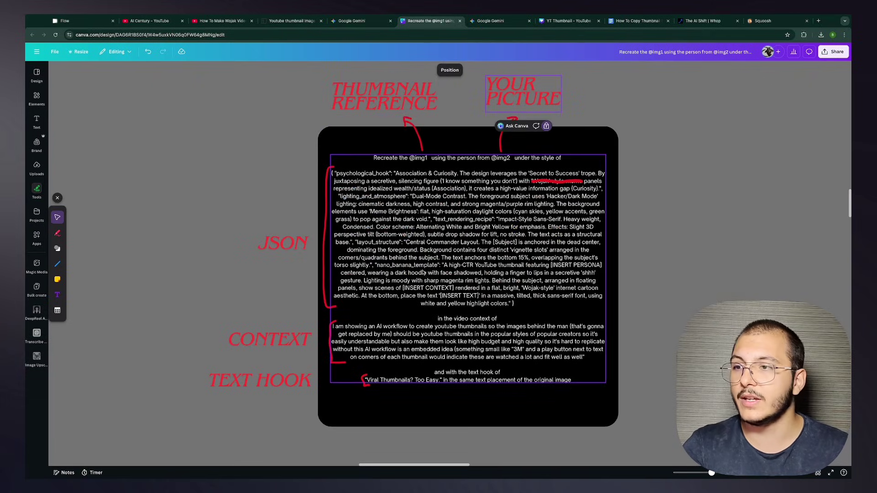
click(489, 22)
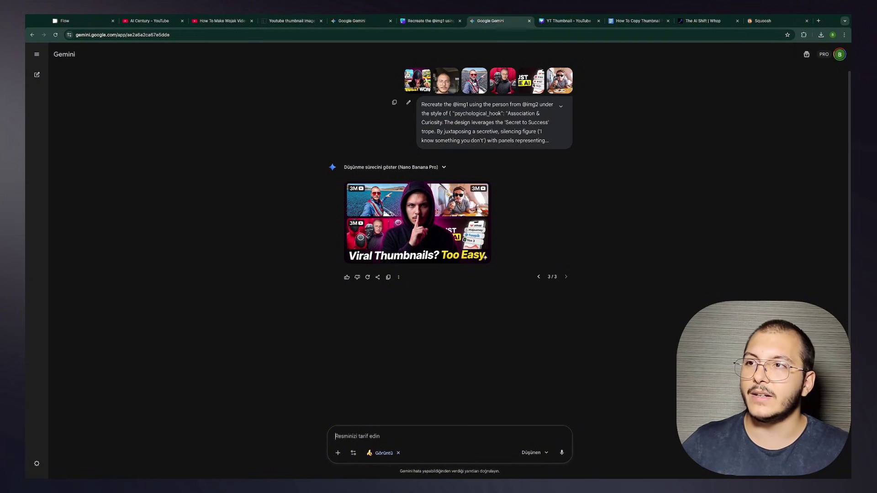
View the attached person photo and the first reference thumbnail at full size
click(439, 83)
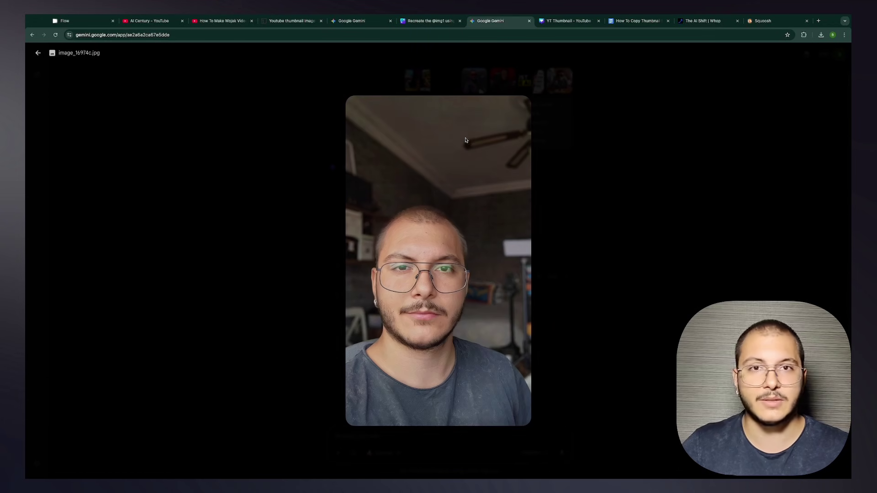
key(Escape)
click(417, 81)
key(Escape)
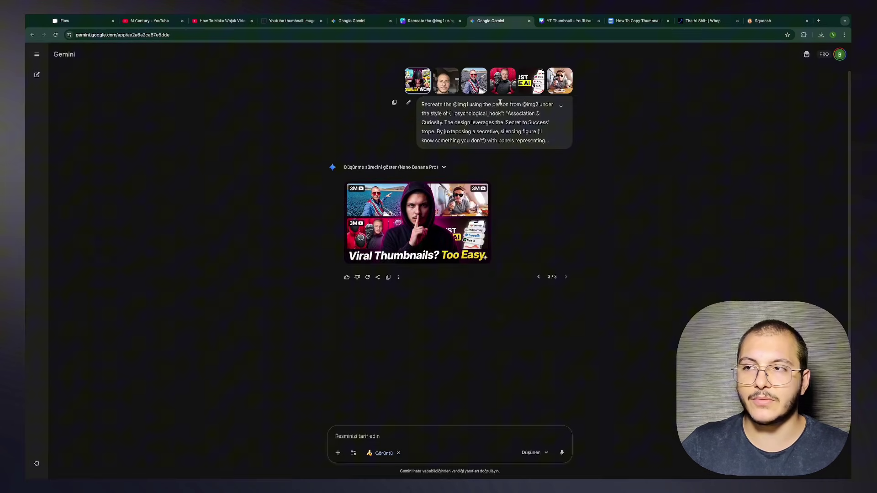
Expand the prompt and select its context and text hook part, comparing with the Canva template
click(561, 106)
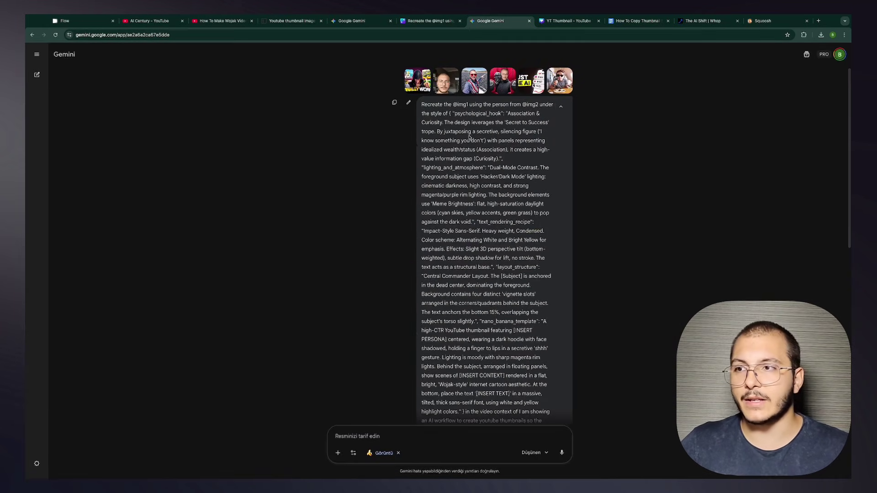
scroll(475, 184, down, 6)
scroll(475, 184, up, 1)
drag(423, 229, 504, 344)
key(ctrl+shift+Tab)
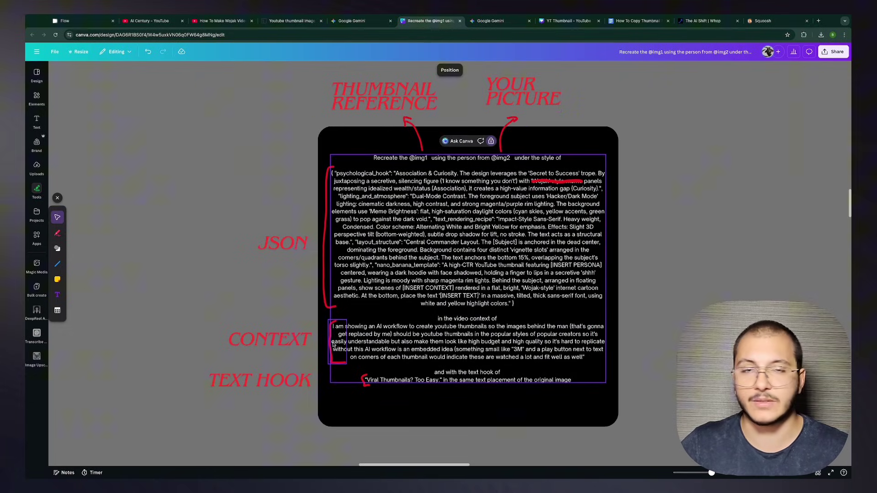
key(ctrl+Tab)
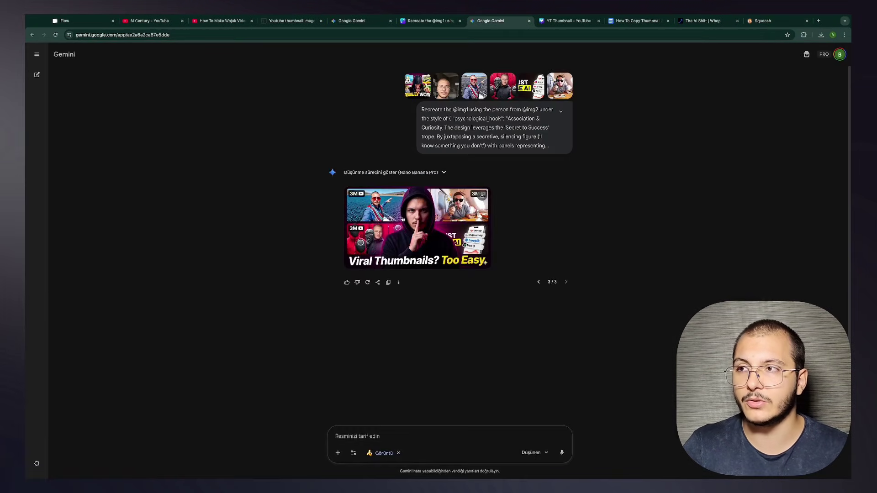
Enlarge the generated 'Viral Thumbnails? Too Easy' thumbnail, then return to the Canva prompt design
click(402, 219)
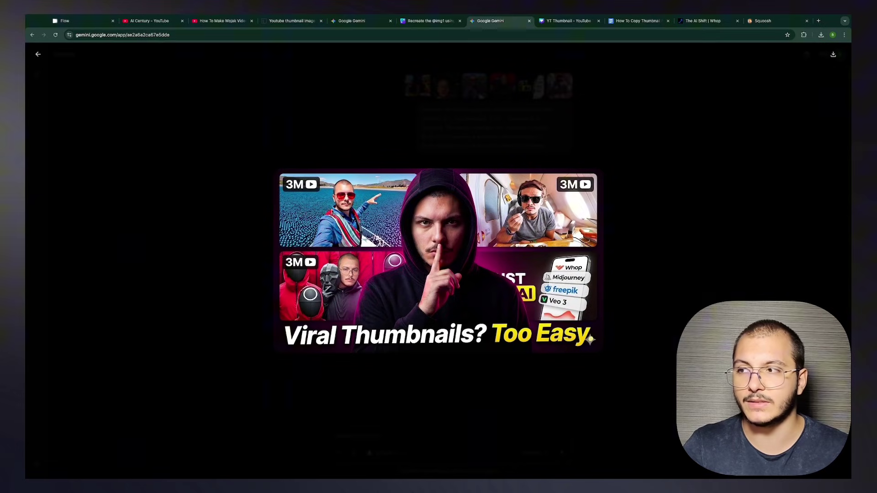
click(415, 131)
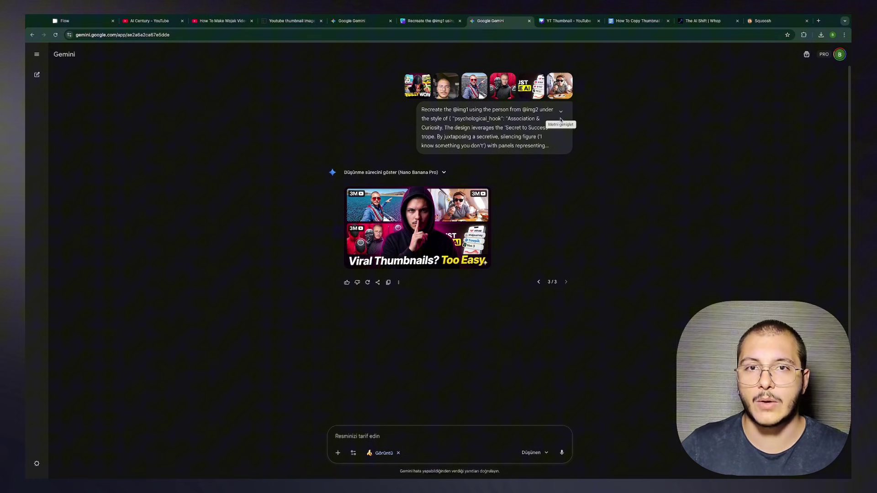
click(431, 20)
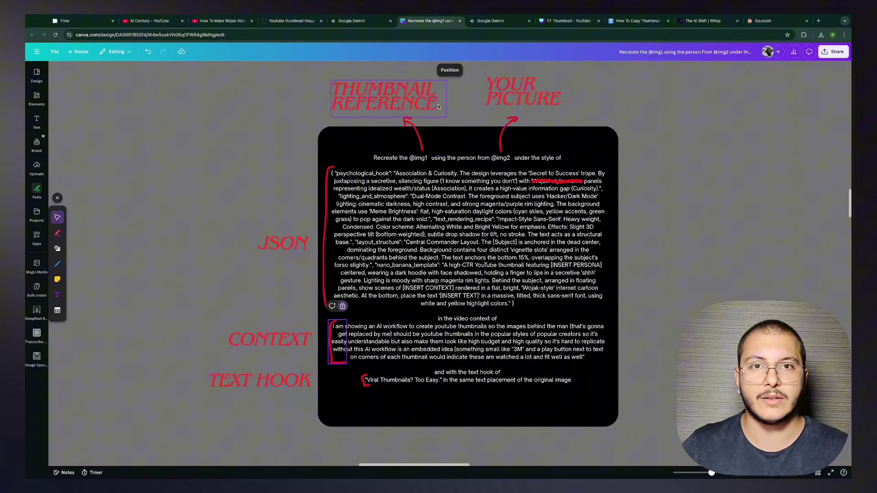
Switch back to the Gemini chat showing thumbnail version 3/3
key(ctrl+Tab)
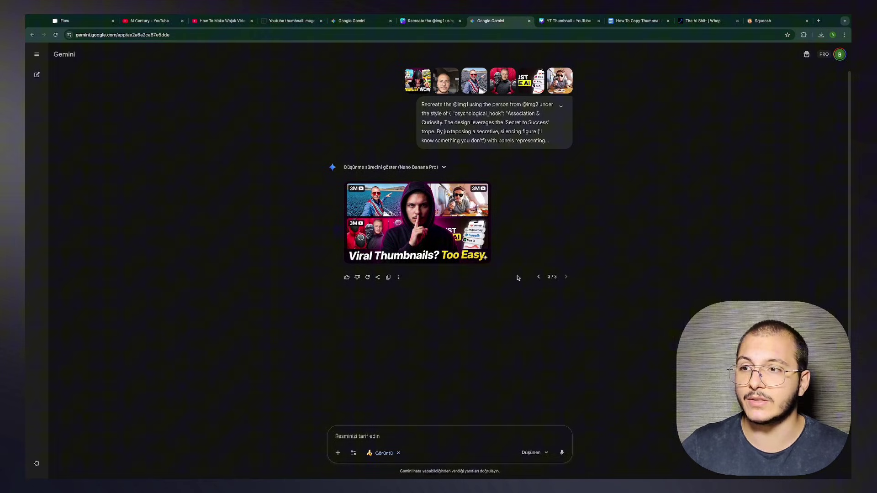
Cycle through generated versions 1/3 to 3/3, enlarging the first, then switch back to Canva
click(540, 277)
click(540, 277)
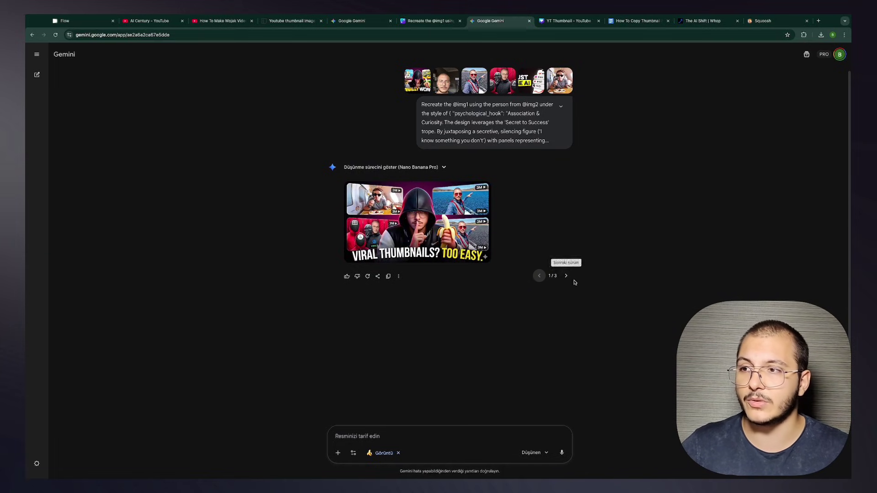
click(443, 241)
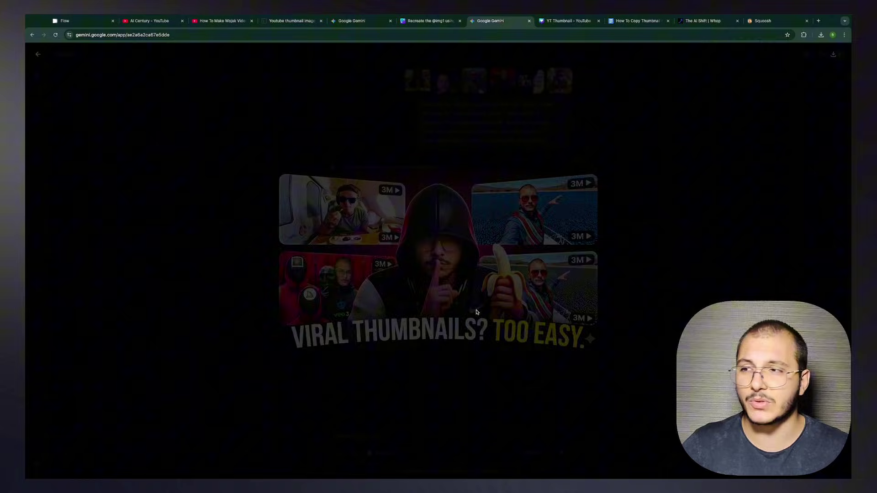
click(466, 390)
click(566, 276)
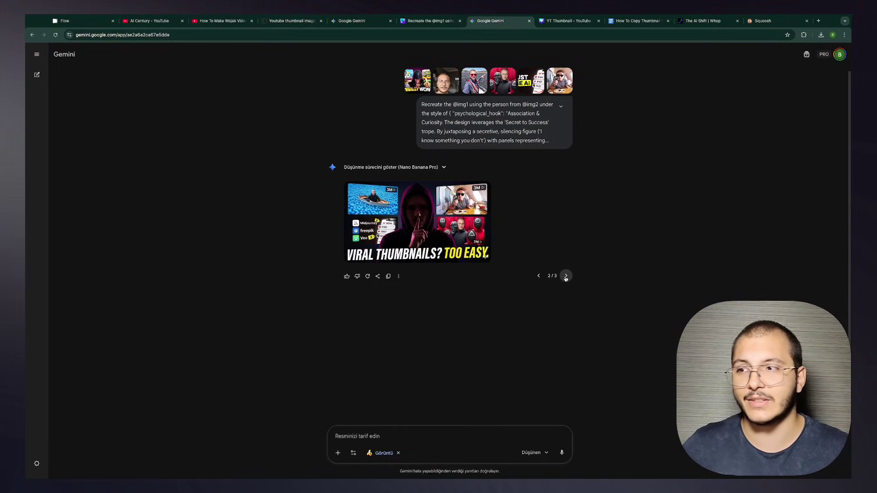
click(566, 276)
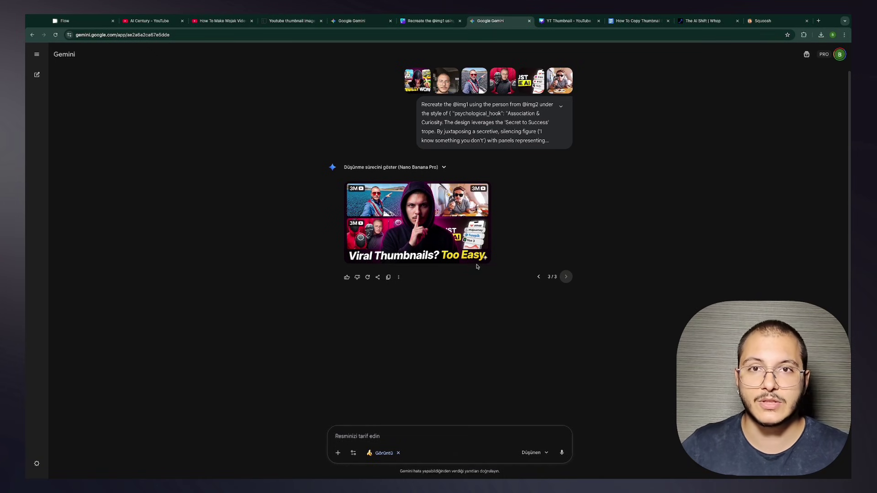
key(ctrl+shift+Tab)
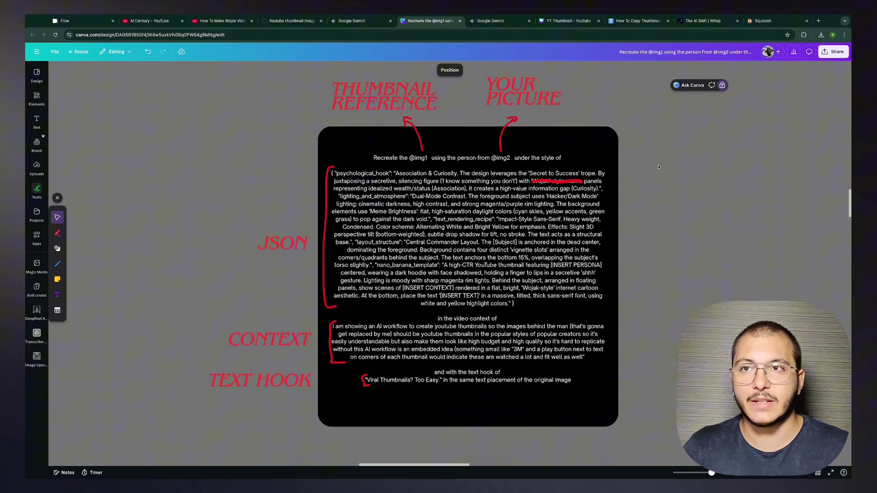
Enlarge the original 'It Finally Works!' reference thumbnail in the style-analysis chat, then return to the Canva prompt
key(ctrl+shift+Tab)
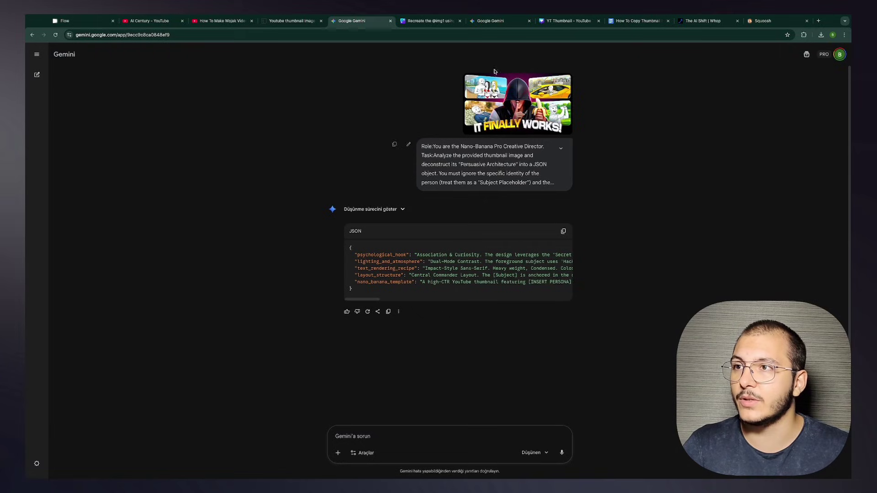
click(529, 100)
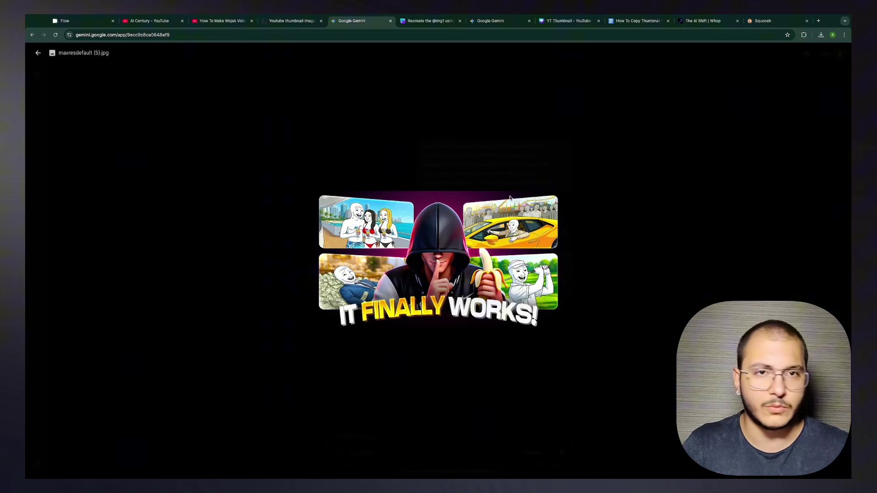
click(489, 129)
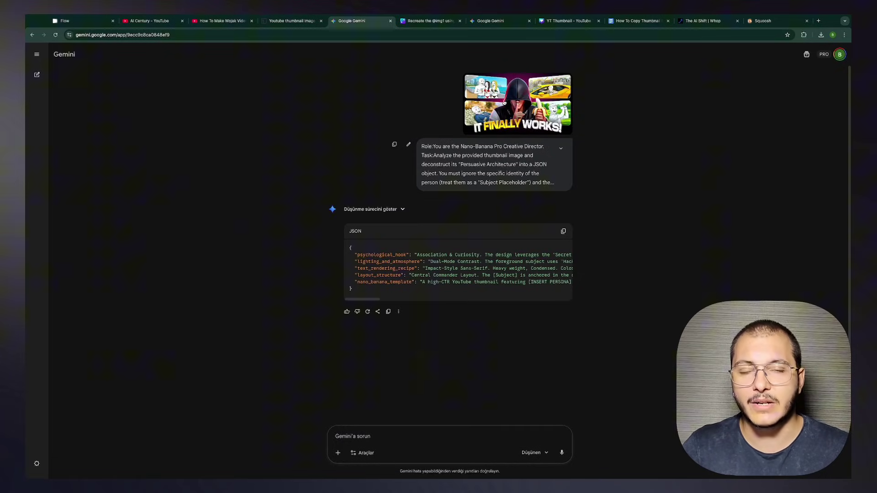
click(502, 21)
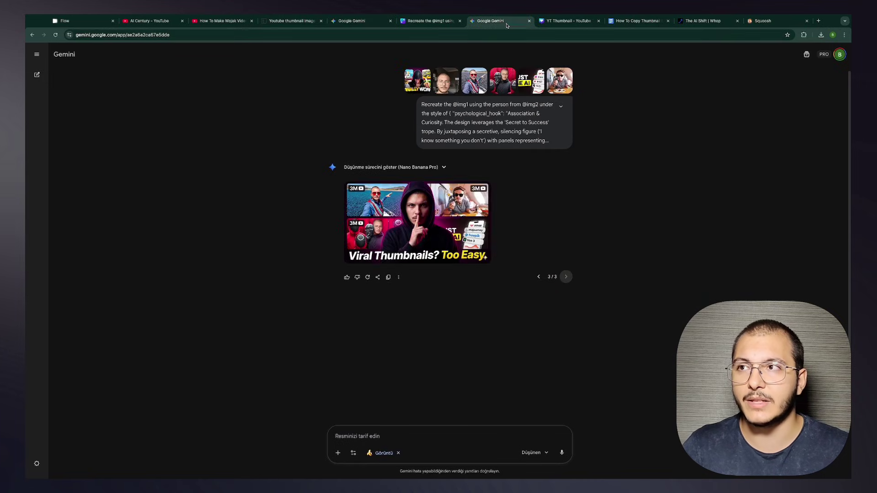
click(428, 22)
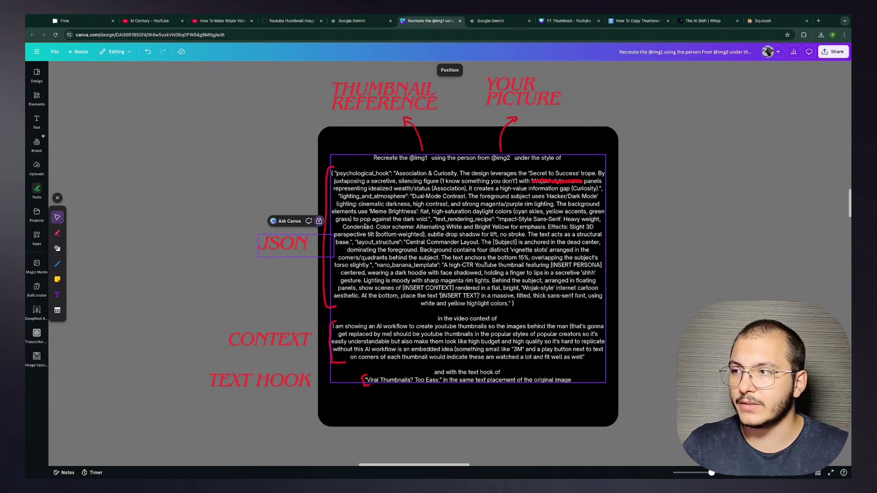
Shift the red strike-through down and back so it stays over 'Wojak-style meme', then deselect it
click(551, 182)
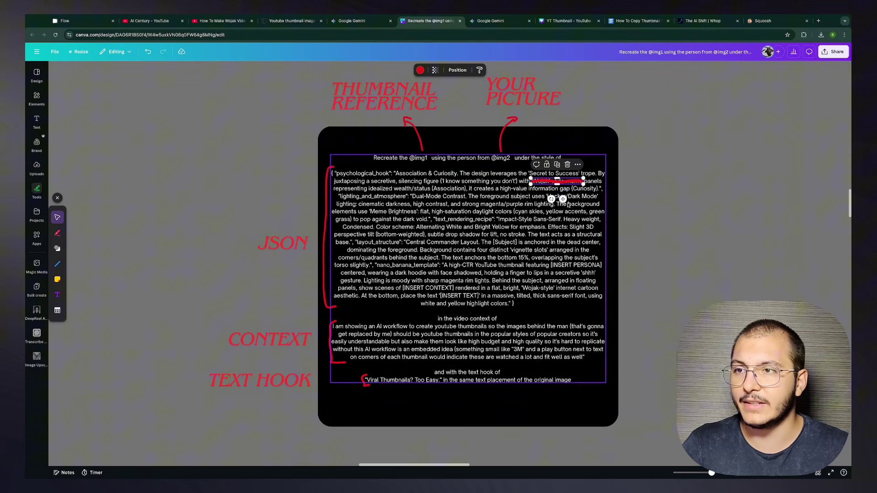
key(shift+Down)
key(shift+Down)
key(shift+Down)
key(shift+Down)
key(shift+Down)
key(shift+Down)
key(shift+Down)
key(shift+Down)
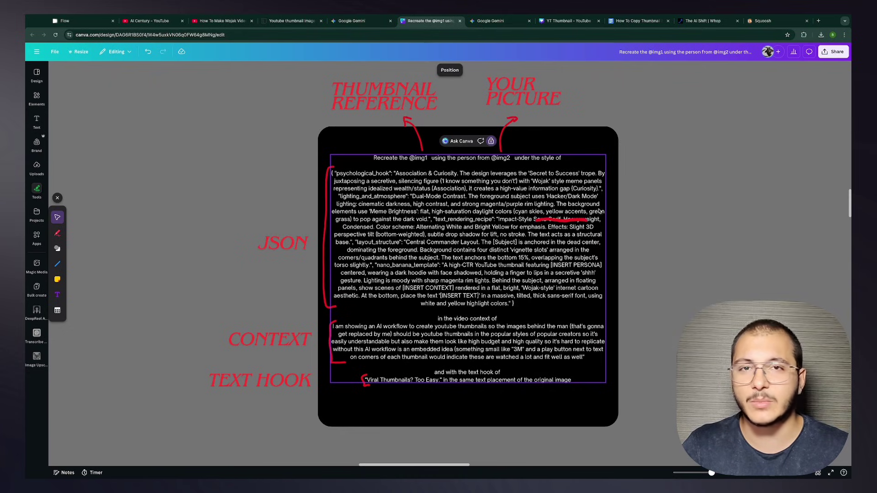
key(shift+Up)
key(shift+Up)
key(shift+Up)
key(shift+Up)
key(shift+Up)
key(shift+Up)
key(shift+Up)
key(shift+Up)
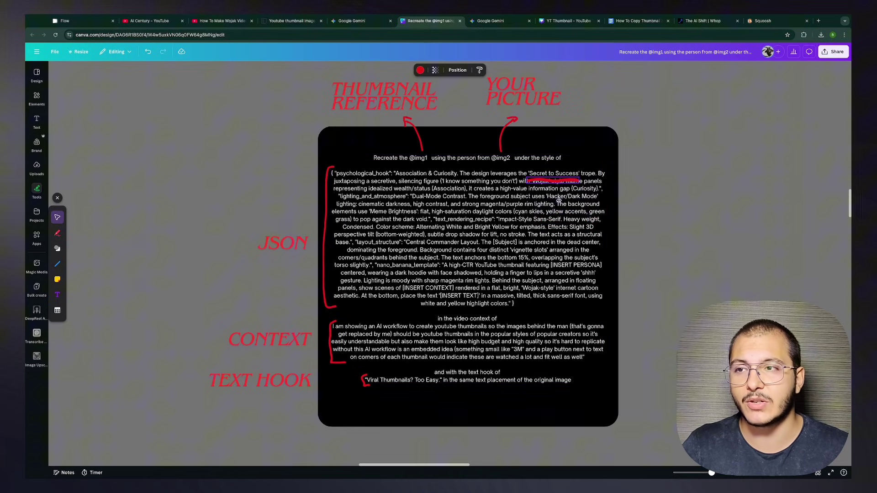
key(Right)
key(Right)
key(Right)
key(Right)
key(Right)
key(Right)
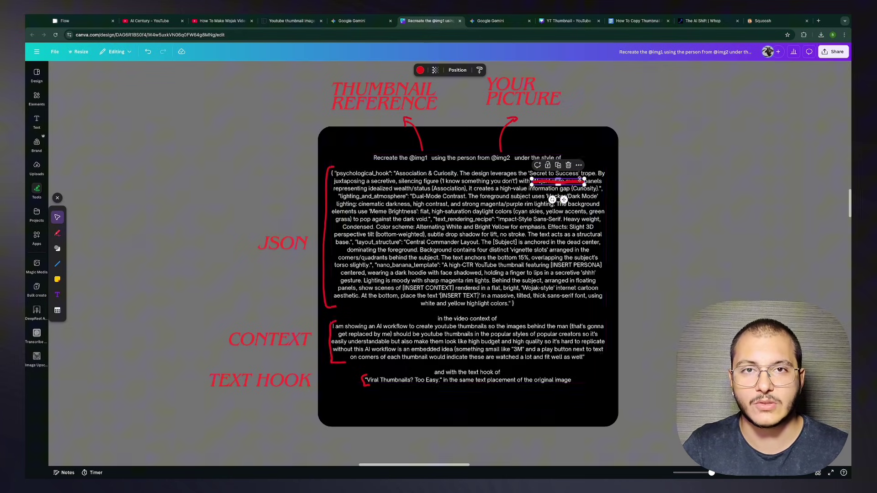
click(657, 193)
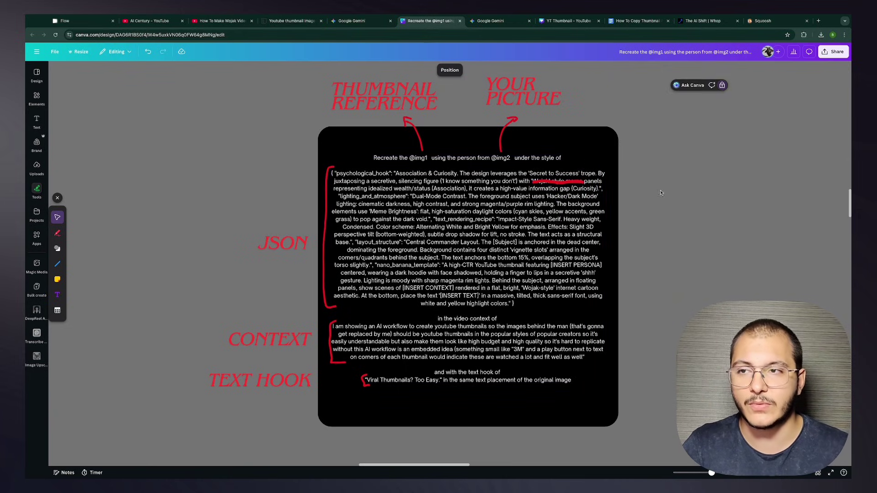
View the generated hooded-figure thumbnail full size in Gemini, then go to the YT Thumbnail design
click(493, 21)
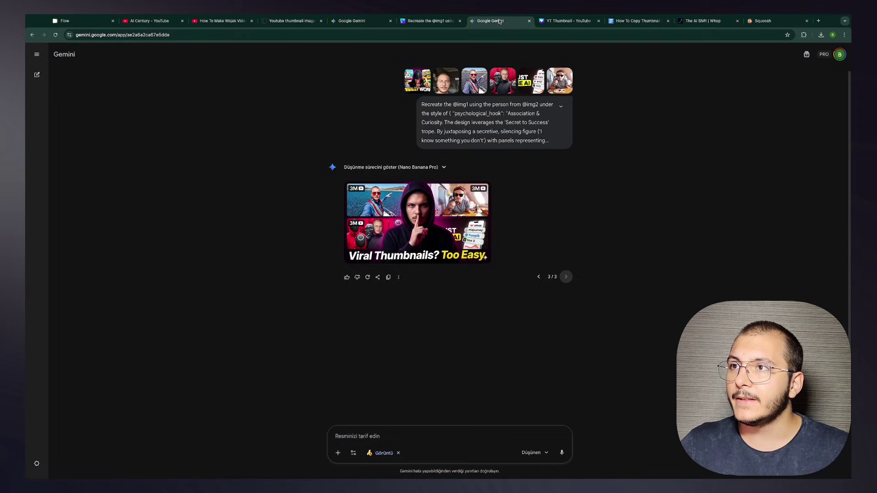
click(461, 214)
click(523, 160)
mouse_move(483, 194)
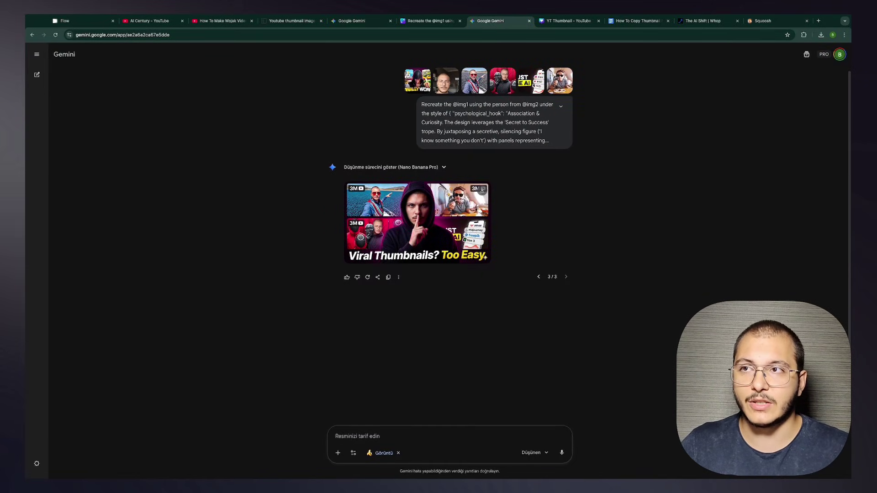
click(566, 21)
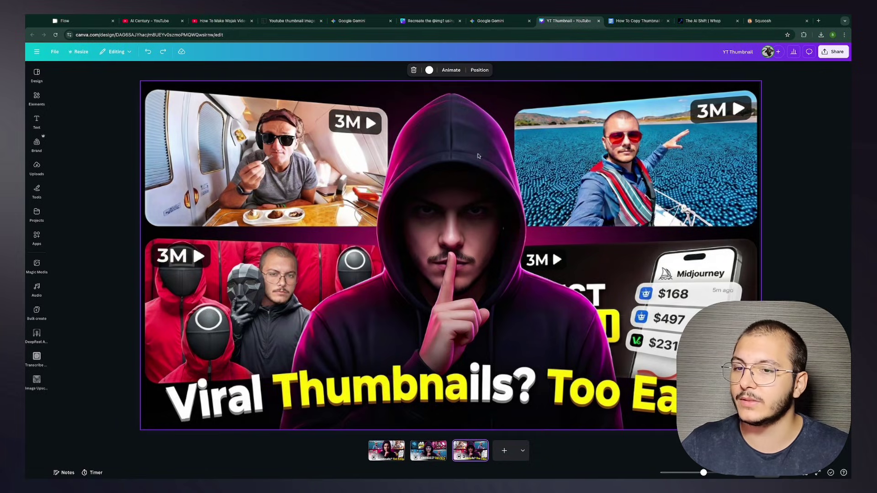
Magic-erase the sparkle after 'Too Easy' on the page-one image using a size-16 brush
click(386, 451)
click(544, 258)
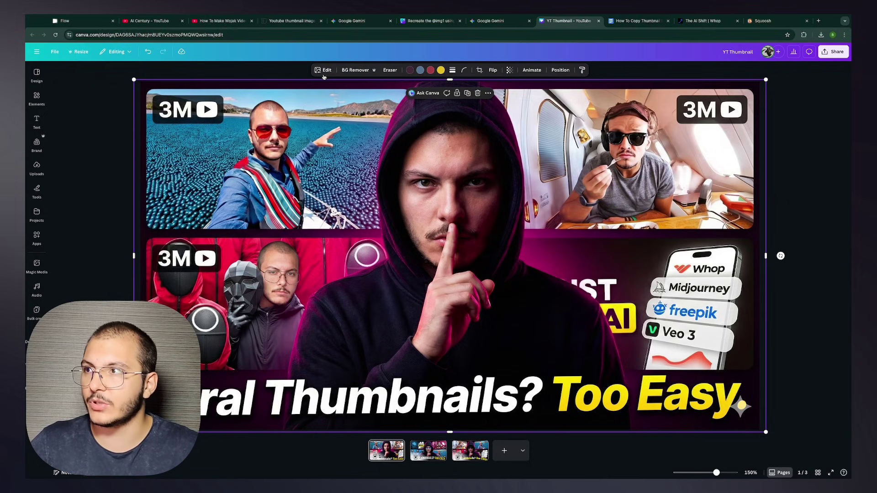
click(324, 71)
click(127, 172)
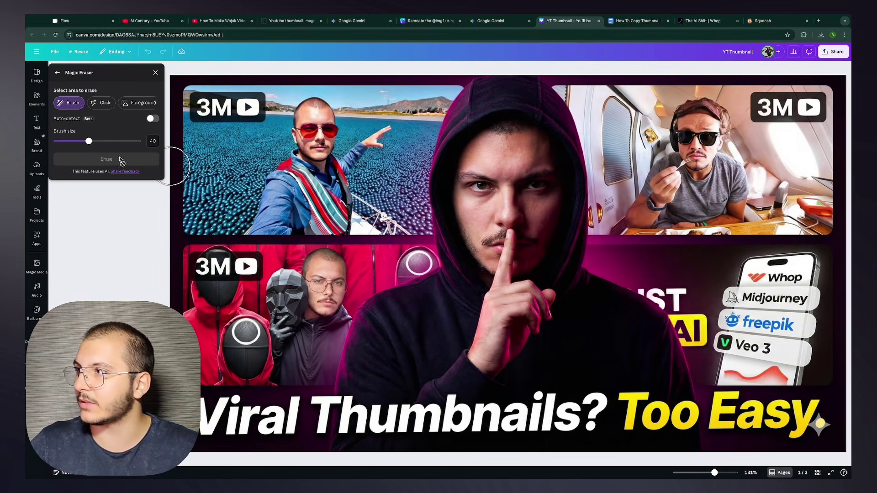
drag(89, 141, 69, 141)
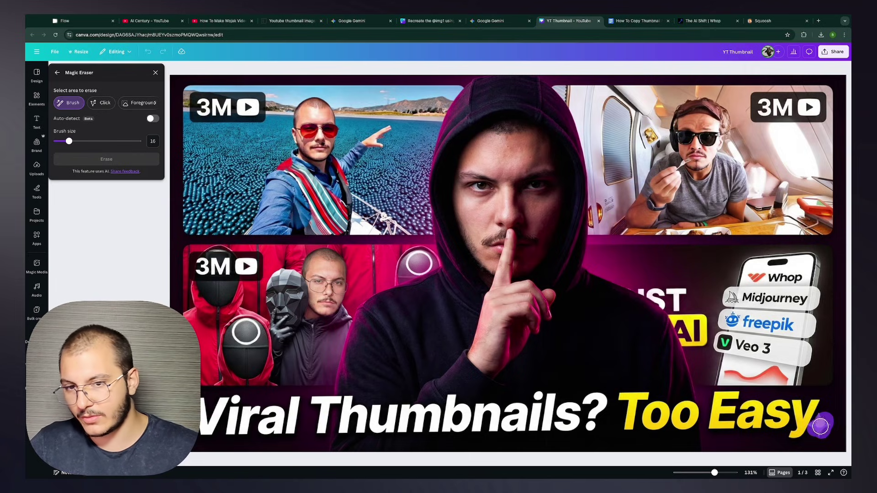
drag(821, 419, 820, 427)
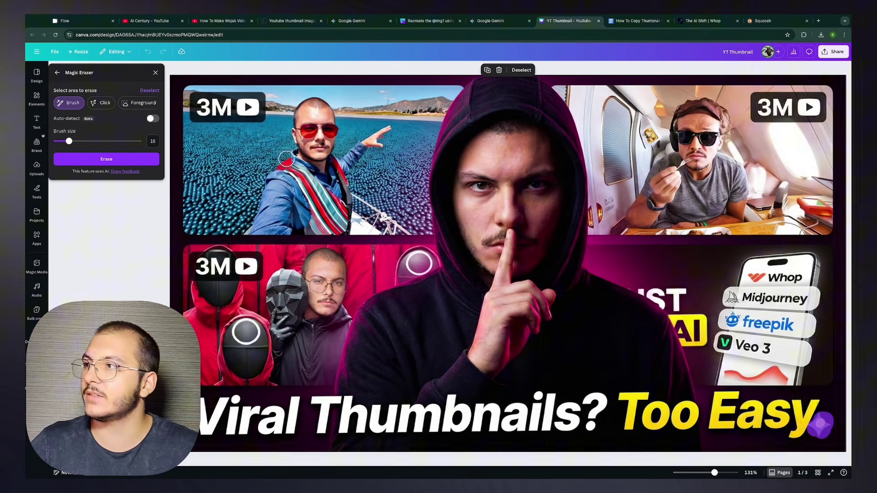
click(107, 159)
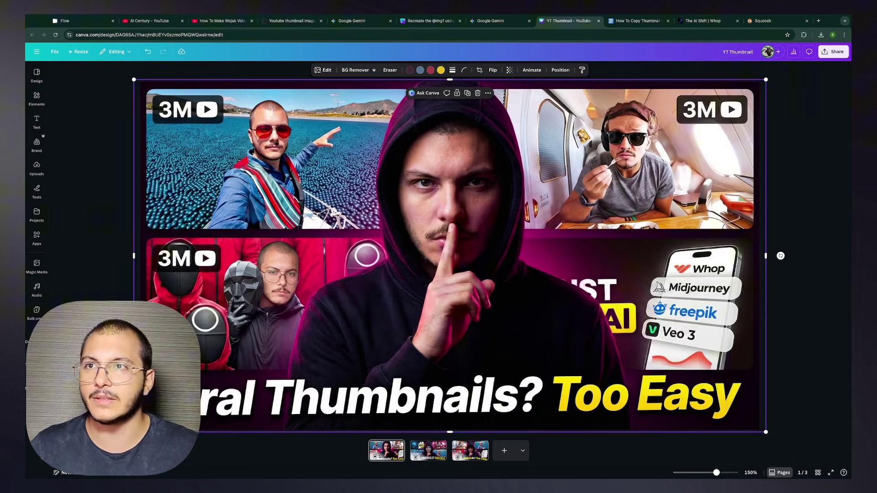
click(637, 20)
scroll(384, 110, down, 8)
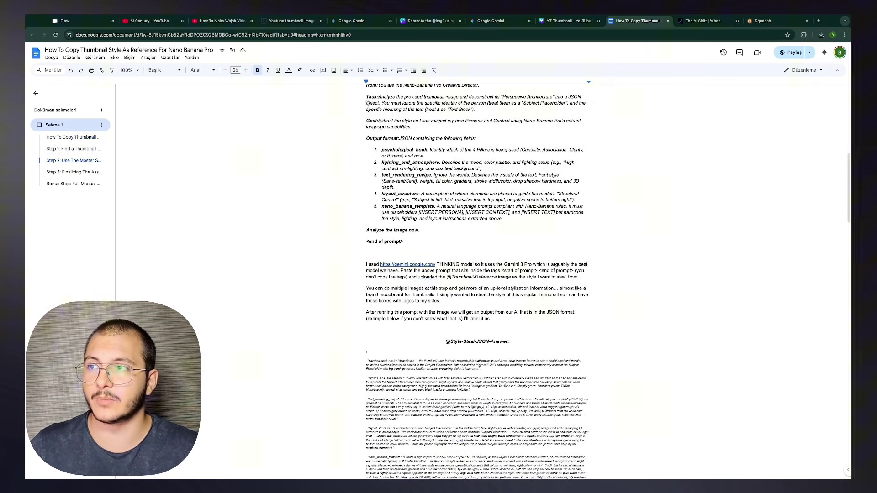
drag(368, 104, 452, 194)
click(452, 194)
scroll(454, 217, down, 7)
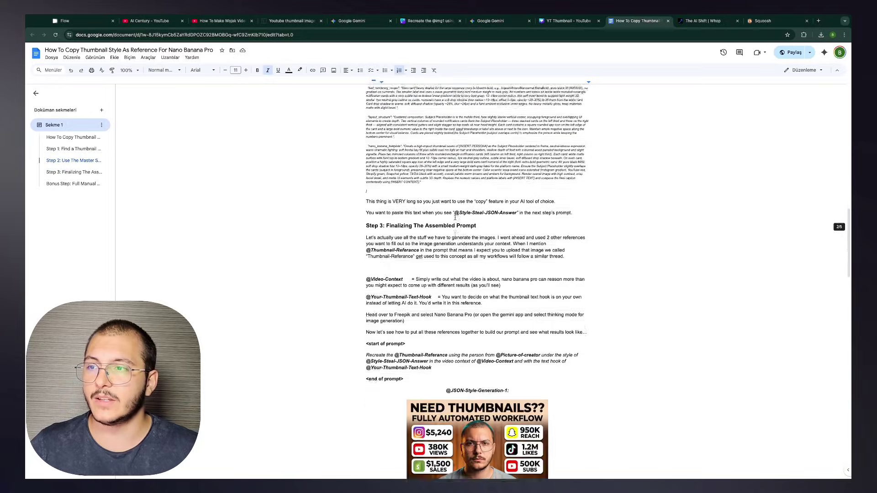
scroll(456, 215, down, 1)
scroll(457, 212, down, 3)
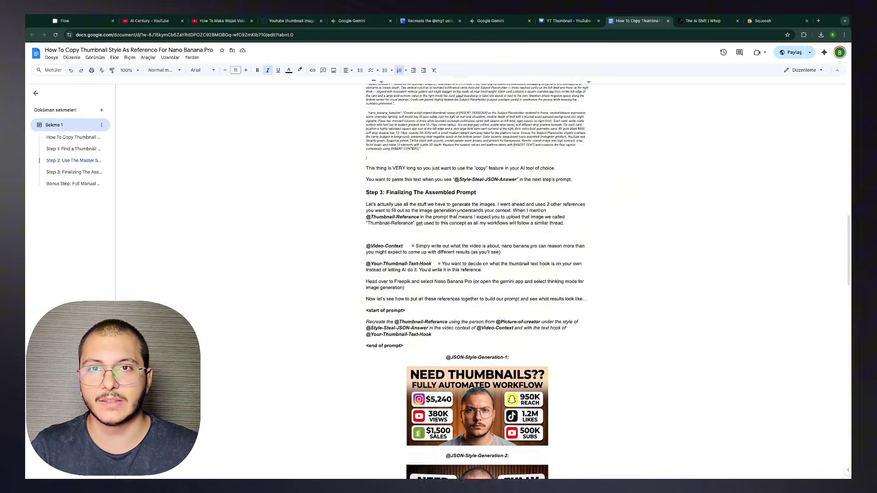
scroll(457, 213, down, 2)
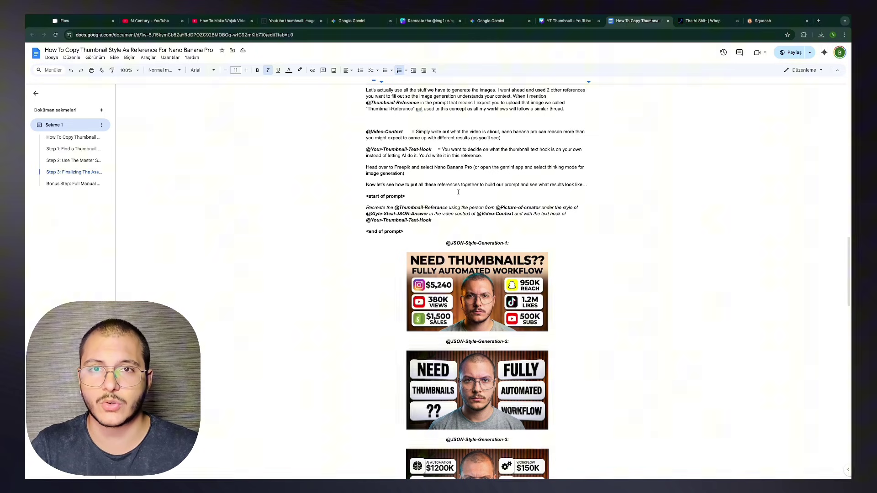
scroll(458, 192, down, 2)
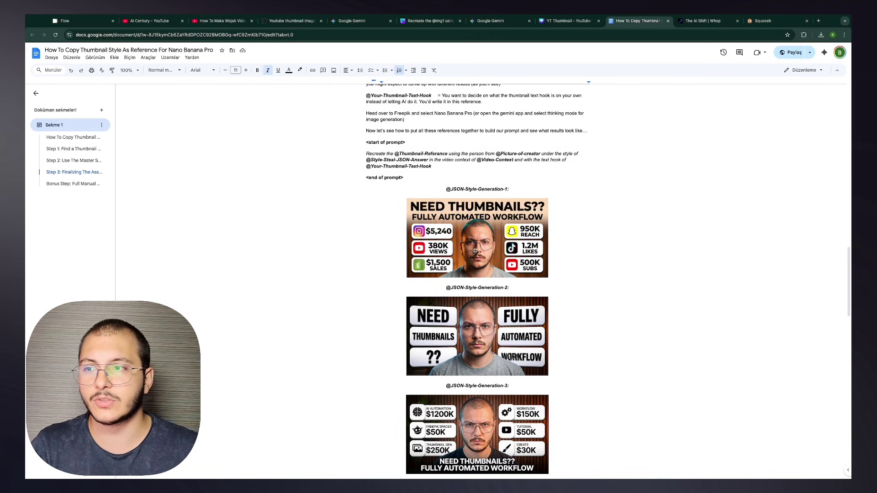
scroll(475, 250, down, 5)
scroll(480, 222, up, 4)
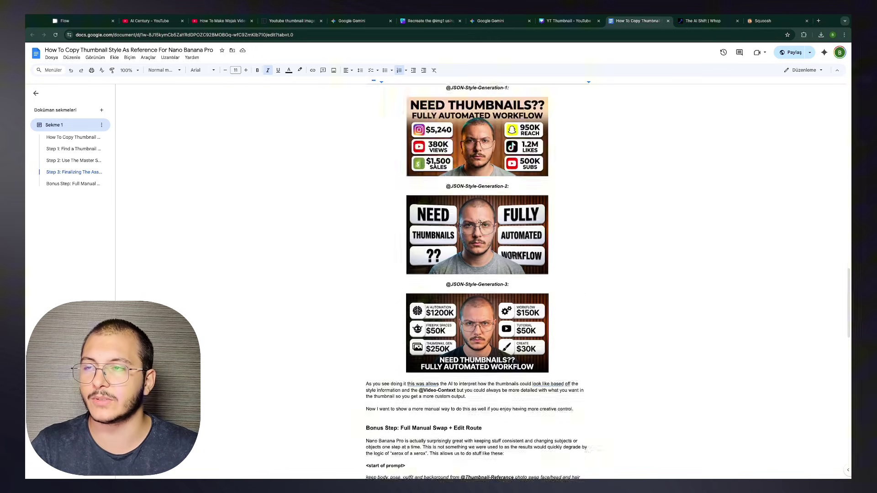
scroll(480, 222, up, 3)
scroll(477, 215, up, 10)
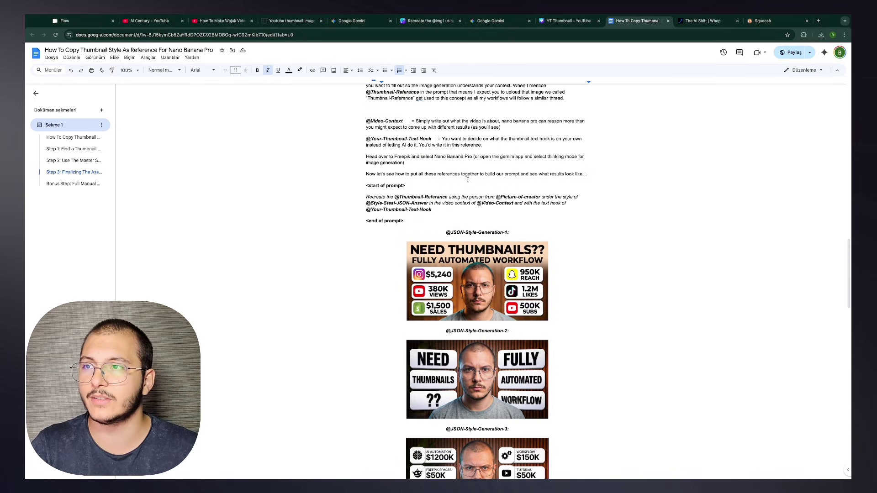
scroll(473, 204, up, 15)
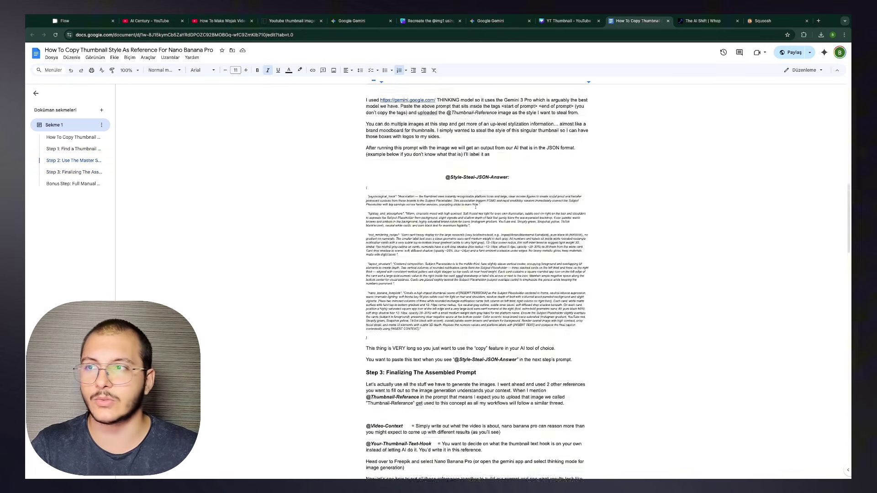
scroll(477, 222, down, 10)
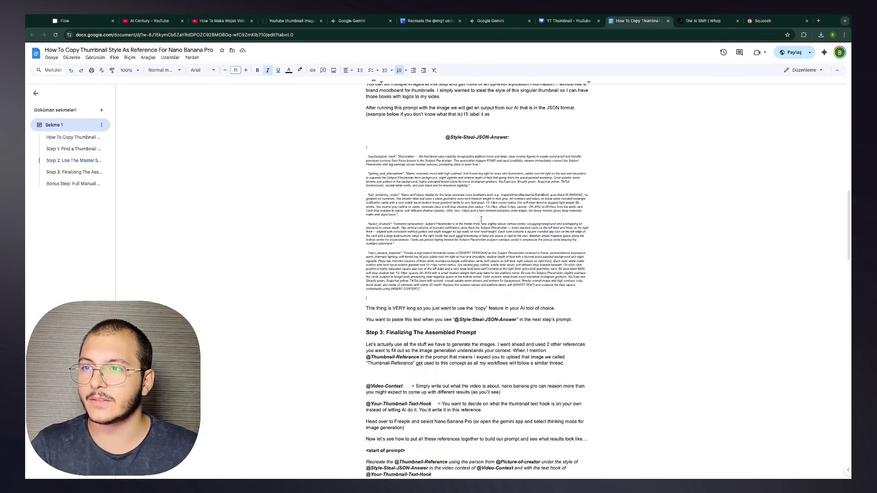
scroll(480, 219, down, 12)
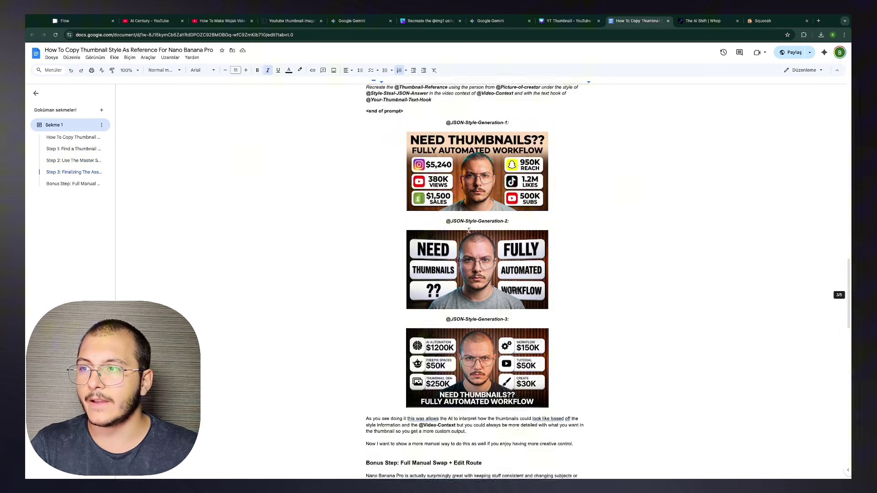
scroll(425, 366, down, 1)
triple_click(479, 304)
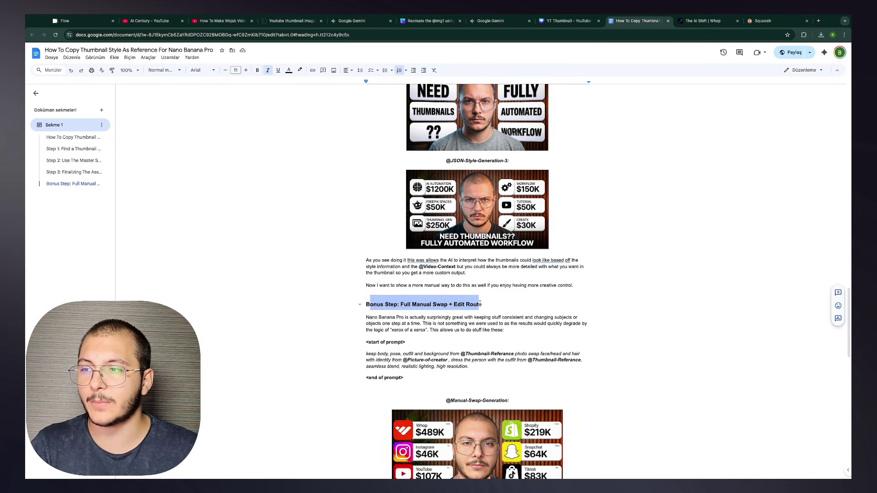
click(480, 304)
scroll(470, 302, down, 2)
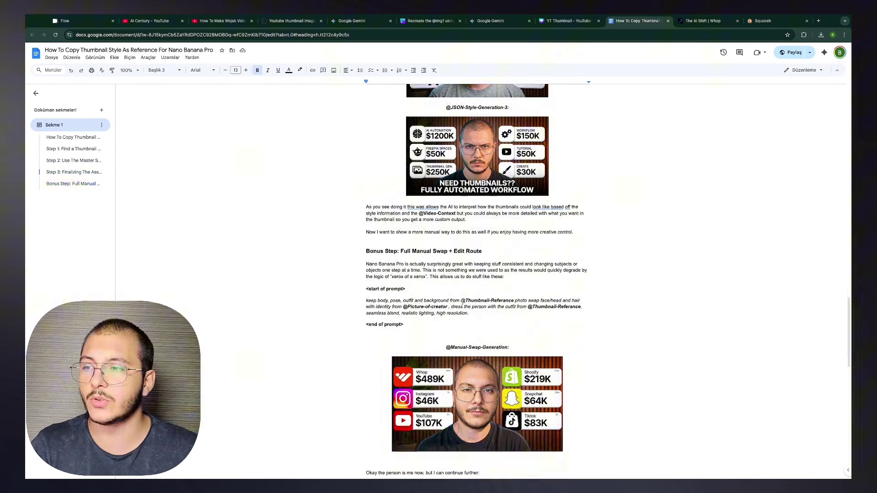
scroll(448, 292, up, 2)
scroll(446, 292, up, 1)
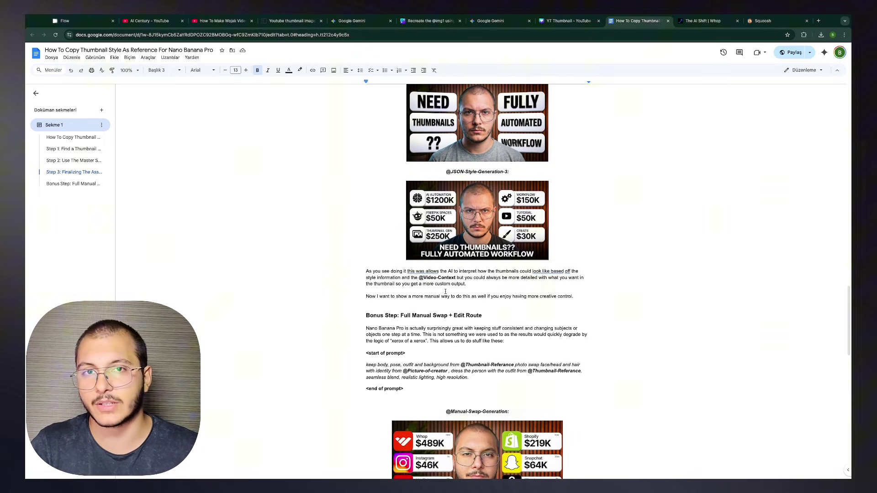
scroll(442, 292, down, 4)
drag(366, 199, 413, 211)
scroll(433, 254, down, 1)
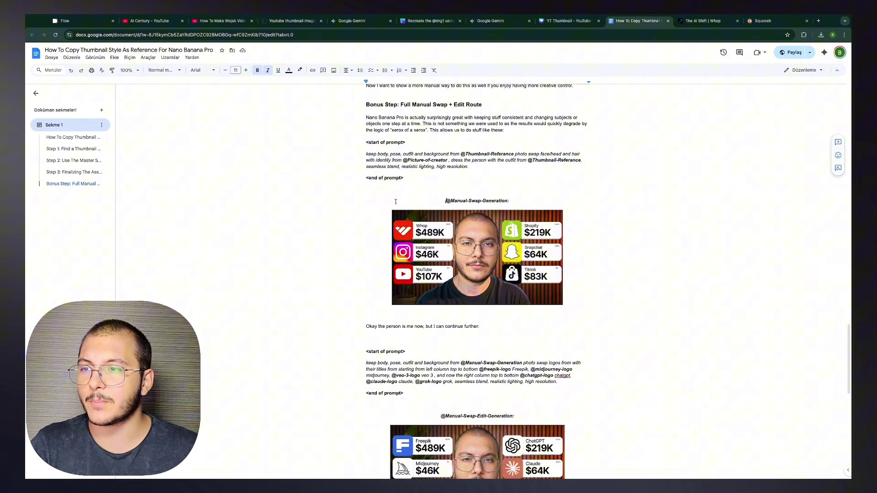
click(533, 286)
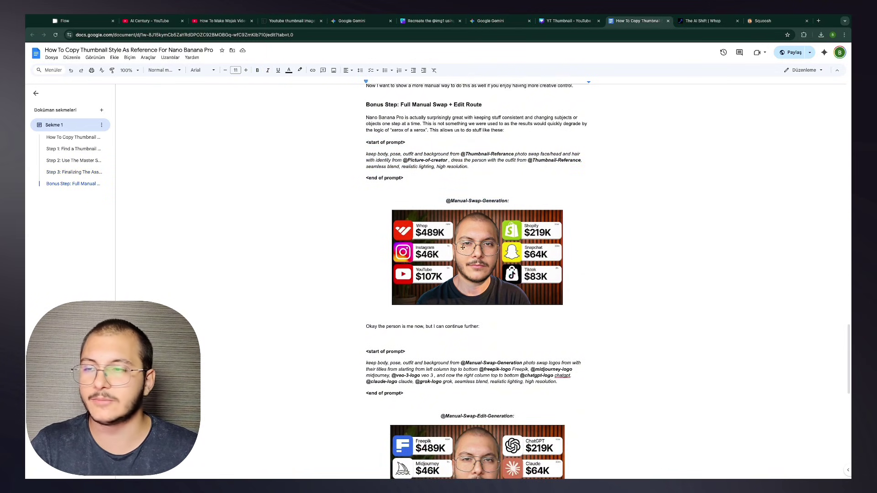
scroll(510, 195, down, 2)
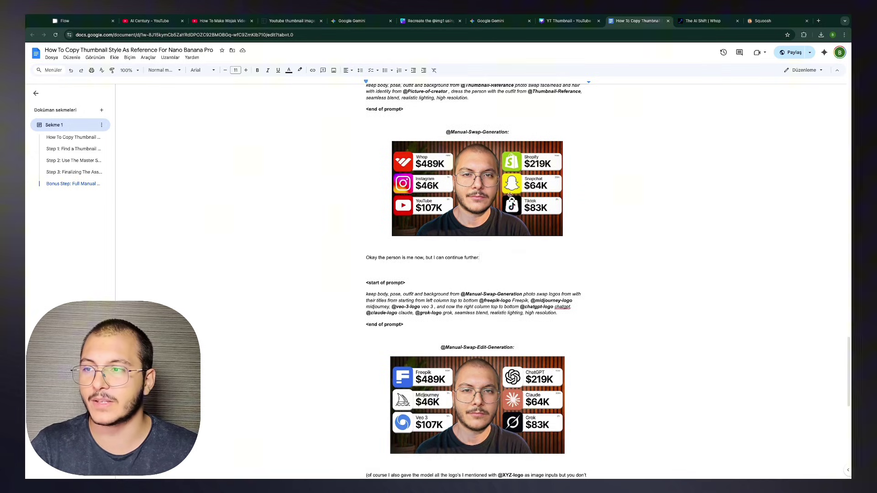
scroll(510, 195, down, 8)
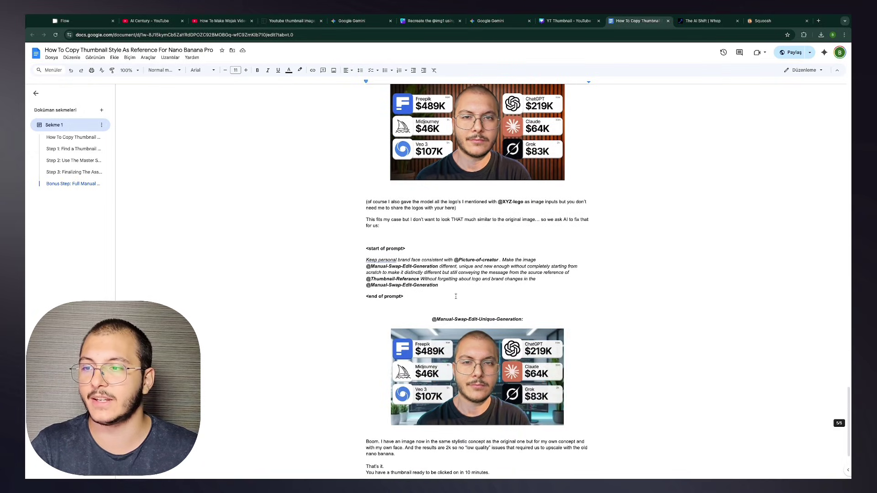
scroll(472, 355, down, 2)
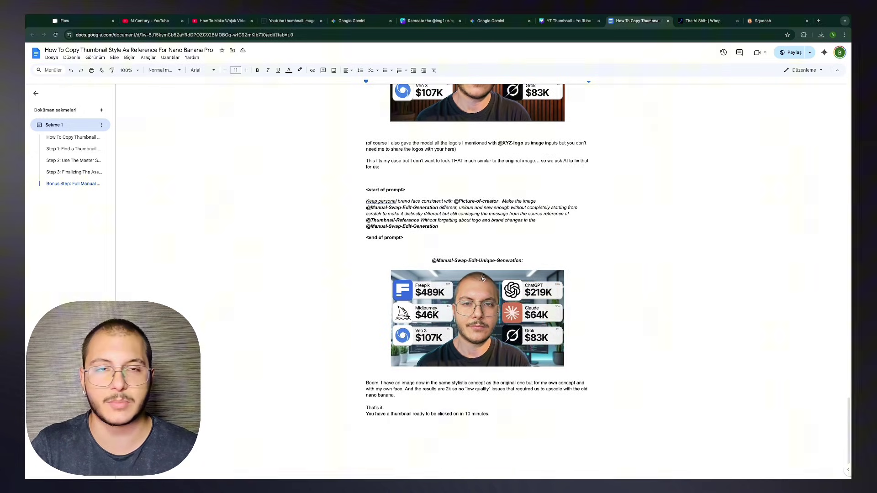
scroll(463, 294, up, 2)
scroll(462, 295, up, 10)
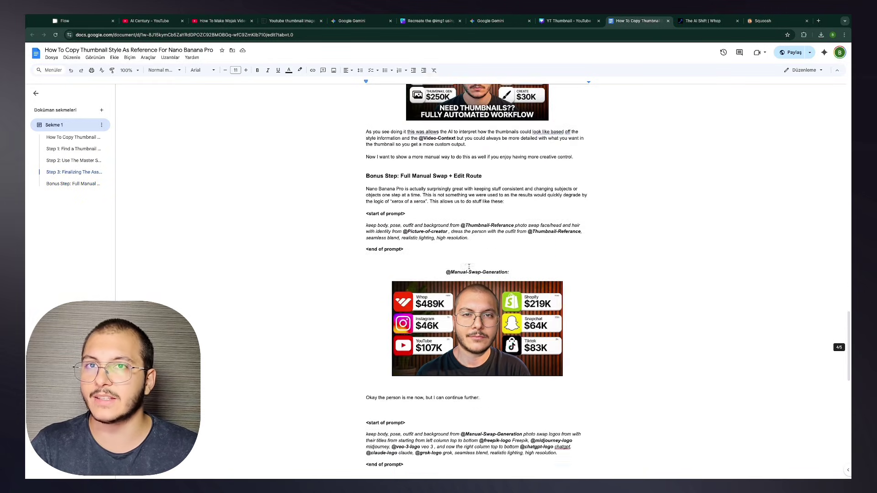
scroll(469, 266, up, 9)
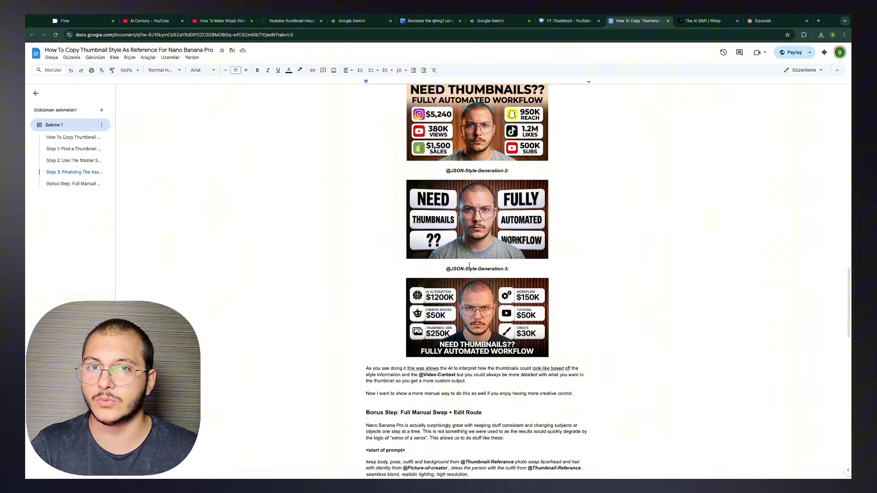
scroll(470, 265, up, 4)
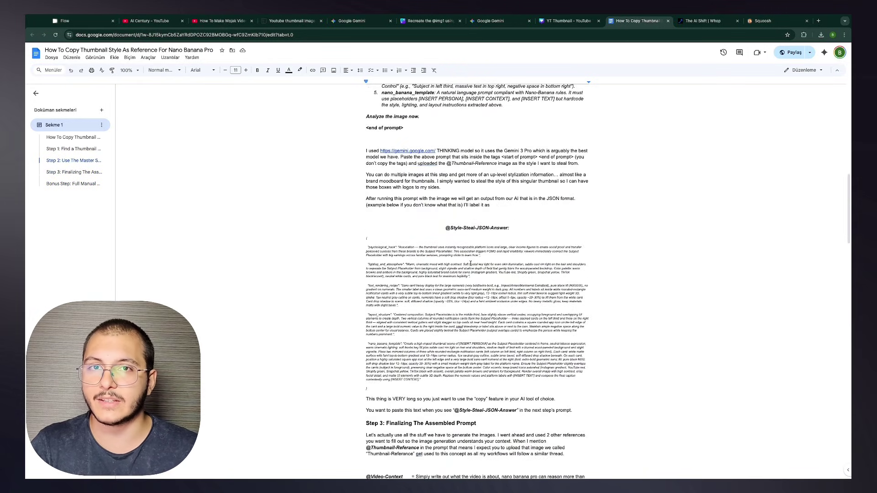
scroll(473, 264, up, 1)
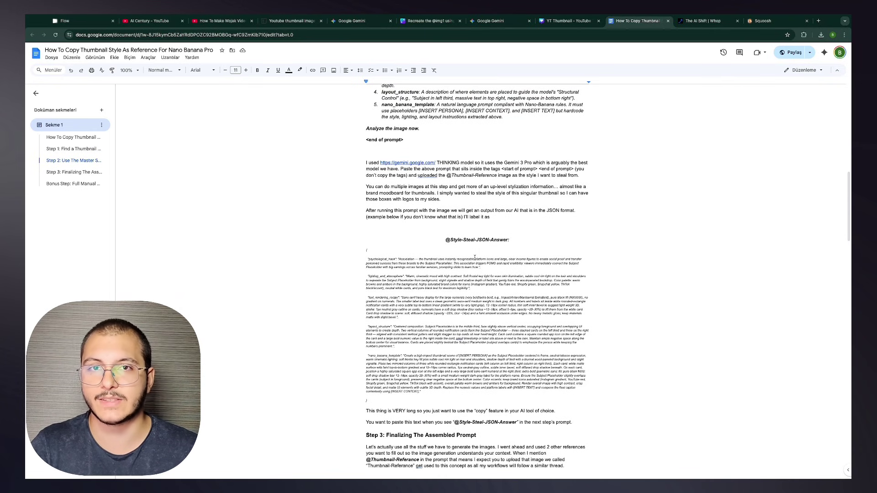
scroll(474, 258, up, 2)
scroll(456, 238, down, 15)
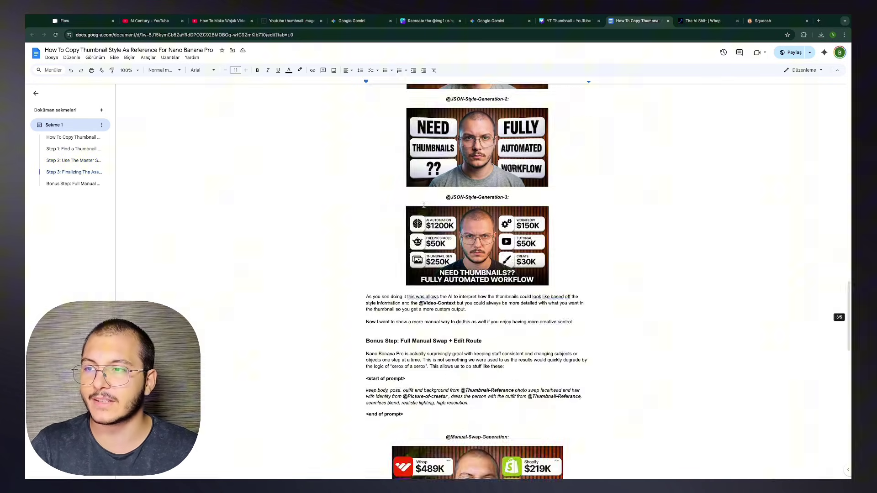
scroll(423, 205, down, 5)
drag(366, 157, 527, 445)
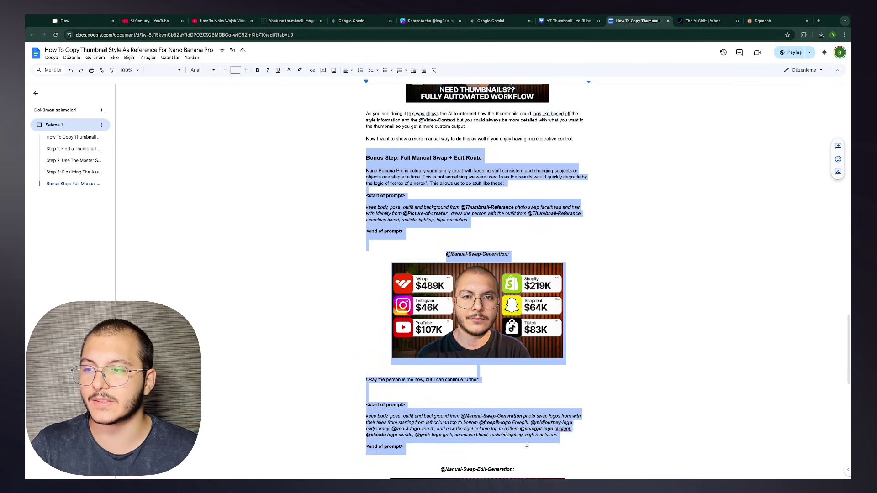
click(527, 444)
scroll(457, 319, down, 4)
scroll(449, 307, up, 3)
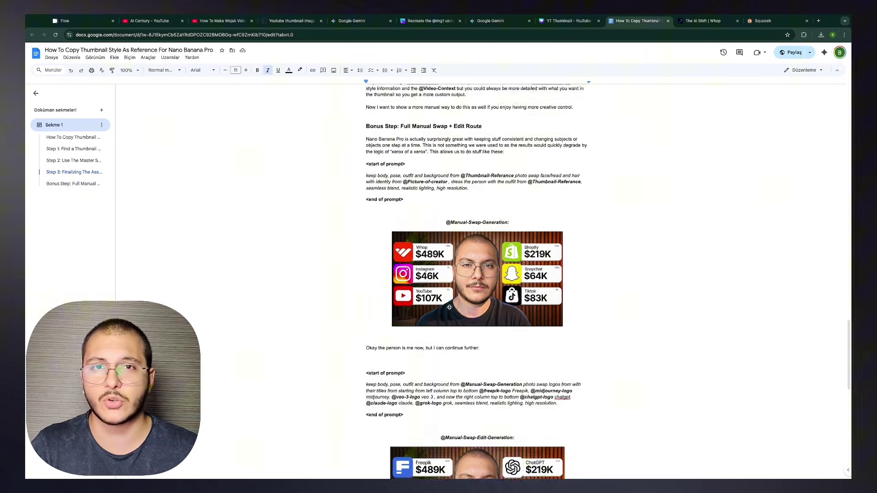
scroll(449, 308, up, 5)
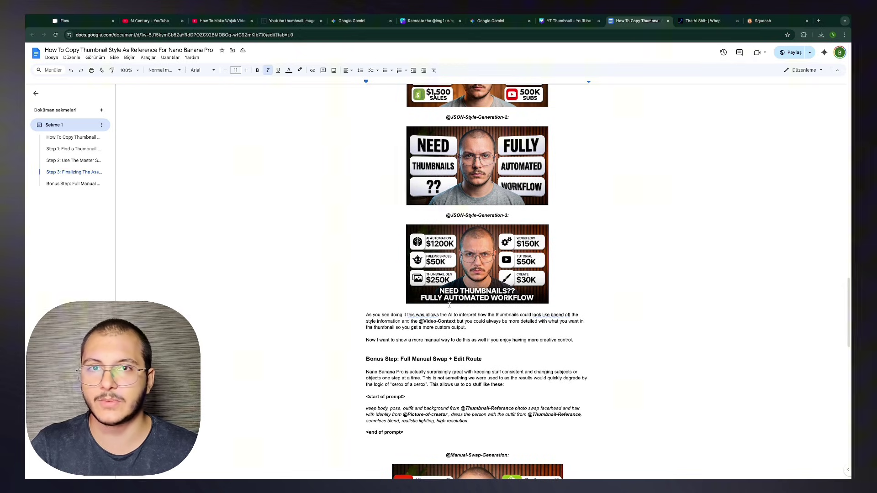
key(ctrl+Tab)
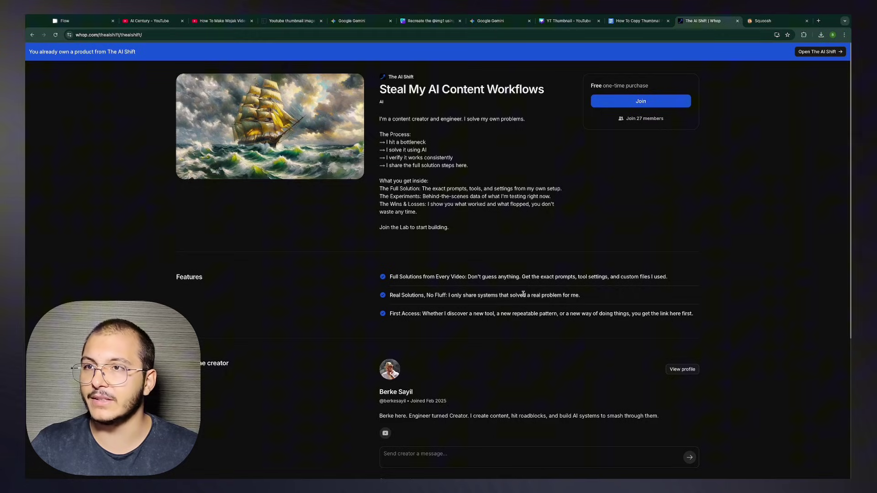
Preview the free Join dialog for 'Steal My AI Content Workflows', check the guide, and return to Whop
click(624, 101)
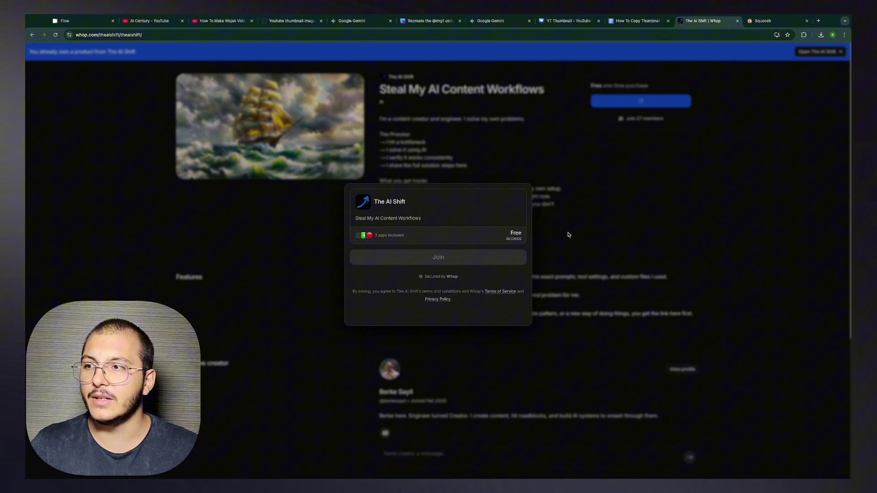
click(568, 234)
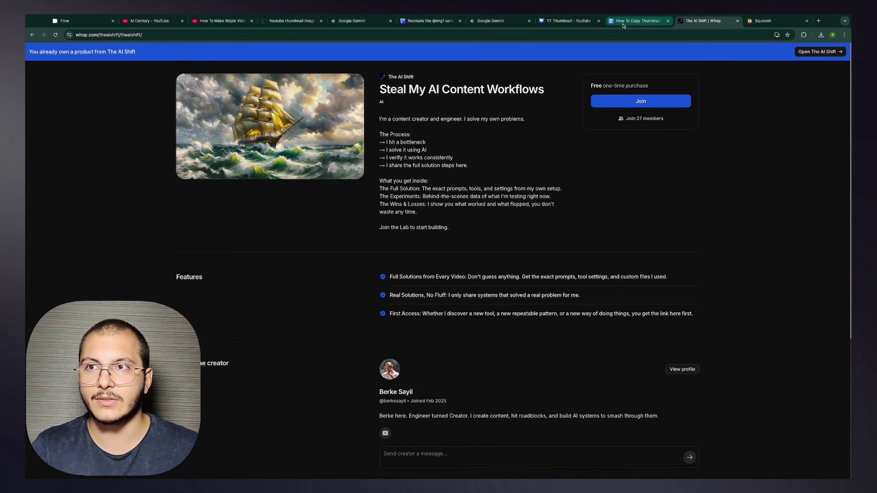
click(637, 21)
scroll(617, 180, up, 10)
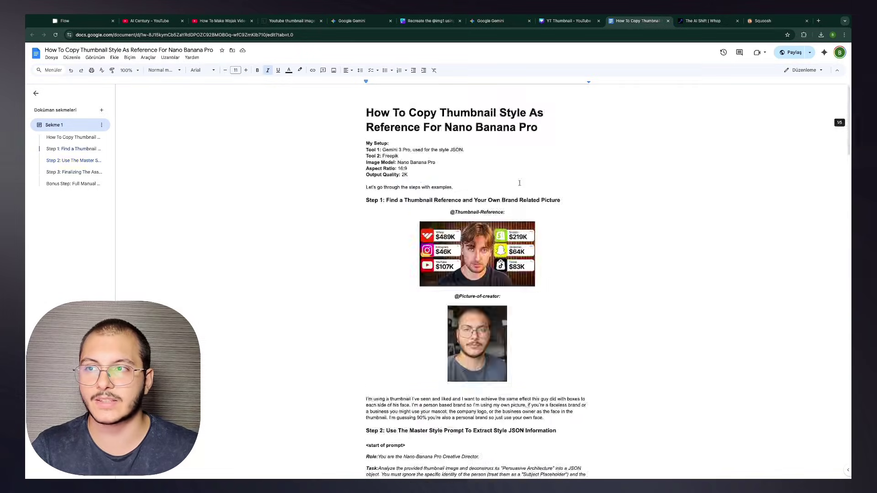
key(ctrl+Tab)
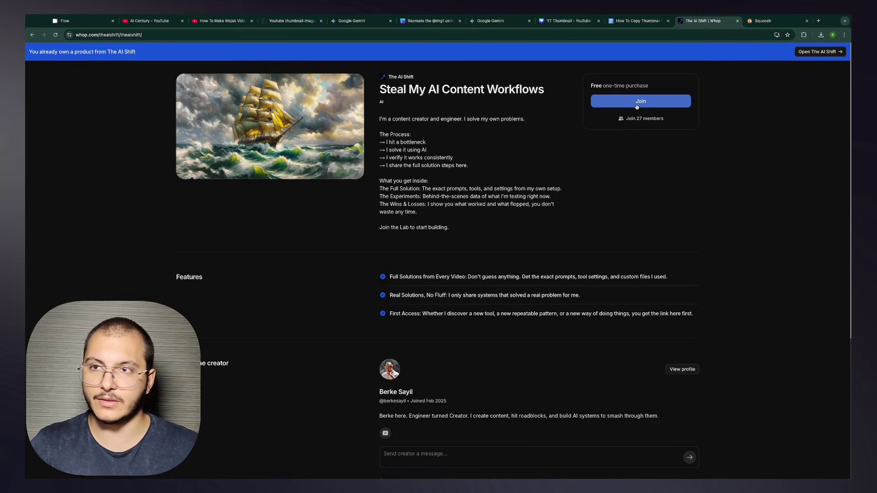
click(637, 20)
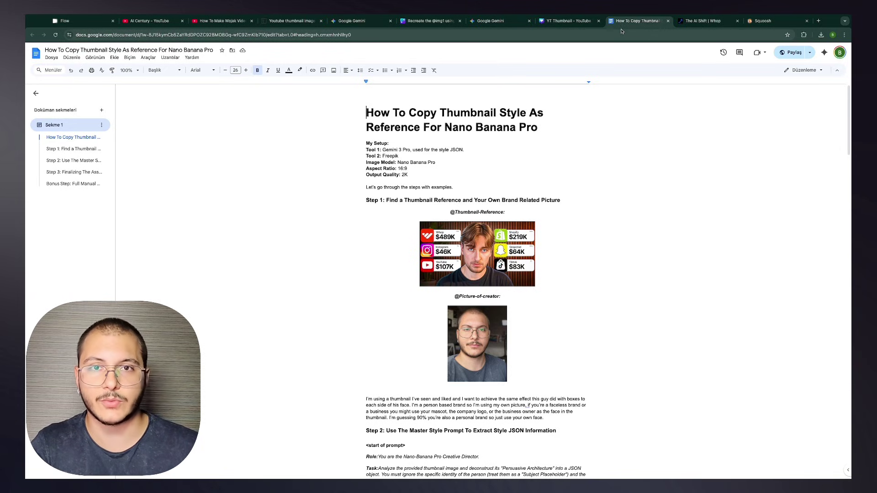
click(703, 21)
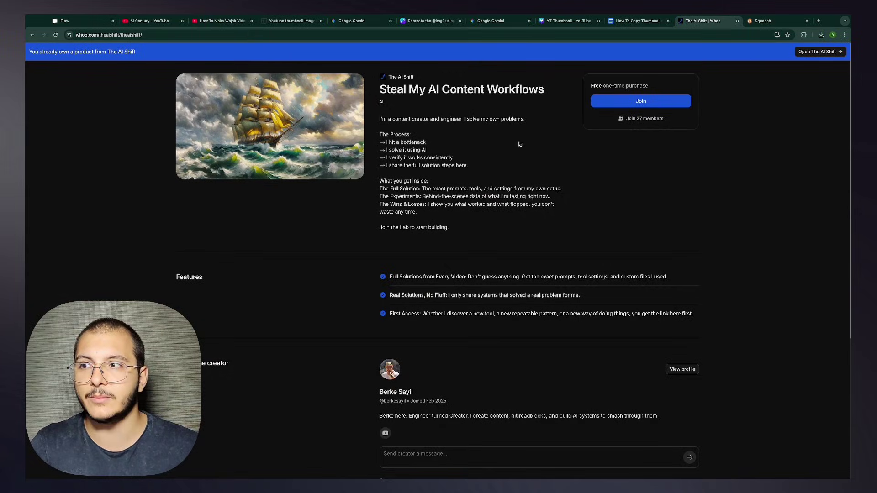